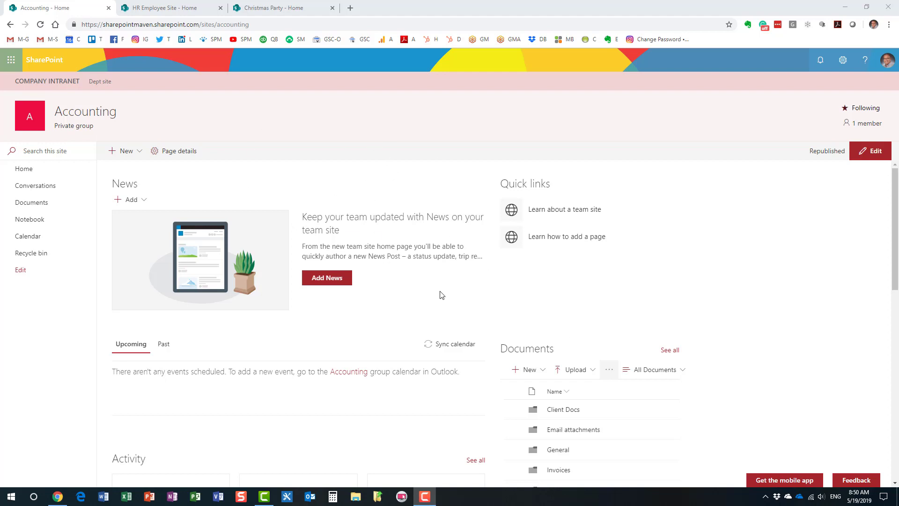
# Step: Switch to the HR Employee Site, look at its Policies library, and open the site Settings panel
pyautogui.click(177, 8)
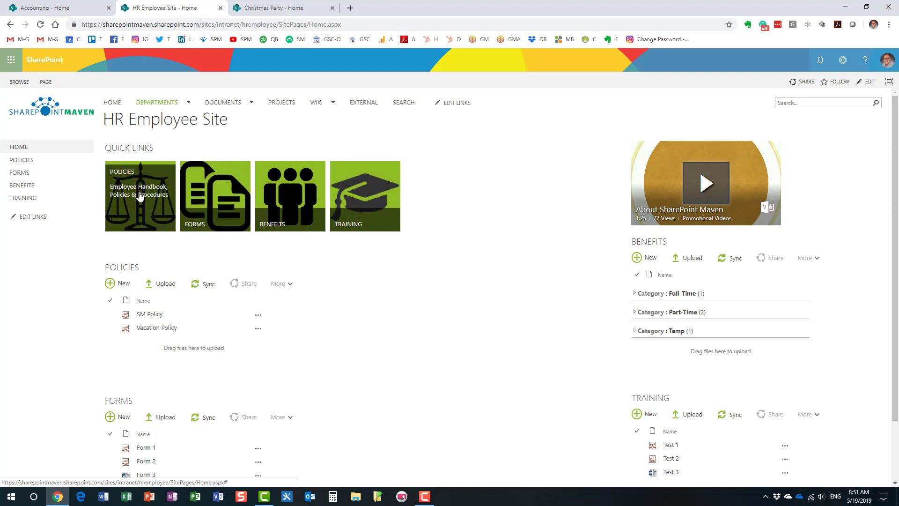
pyautogui.click(162, 195)
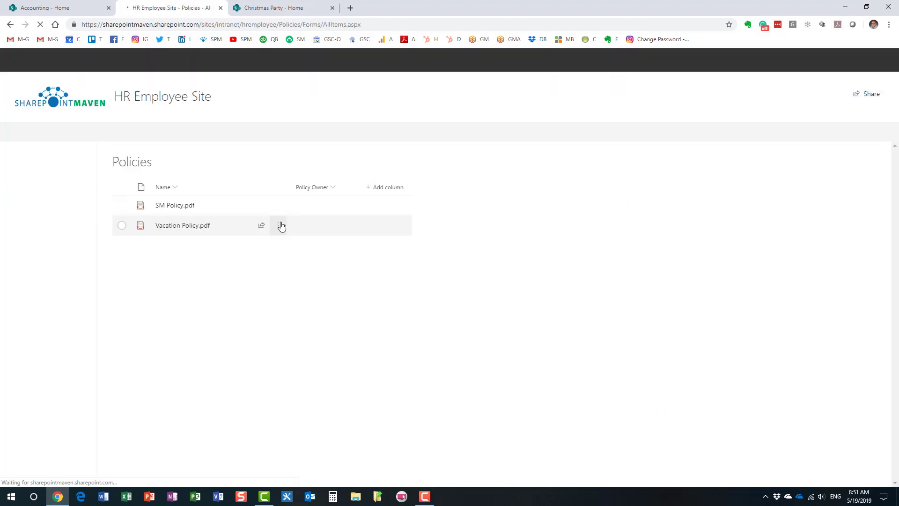
pyautogui.click(10, 24)
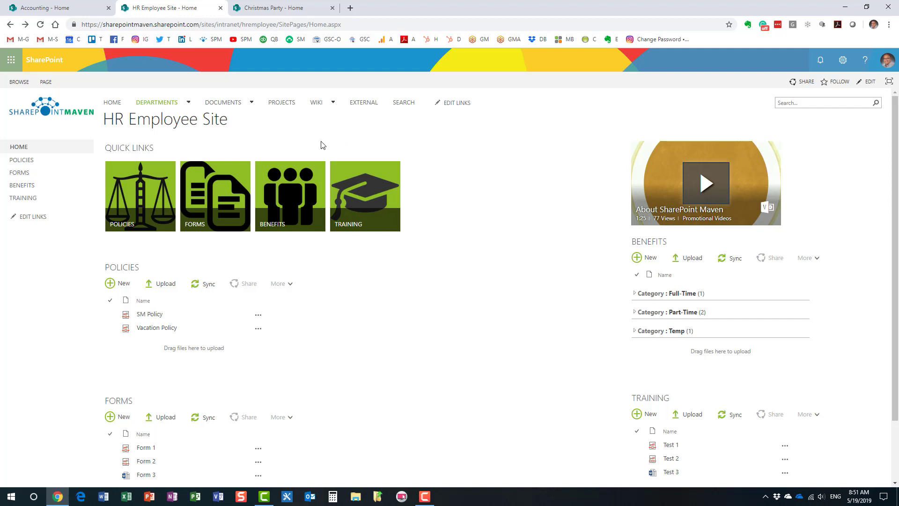
pyautogui.click(842, 60)
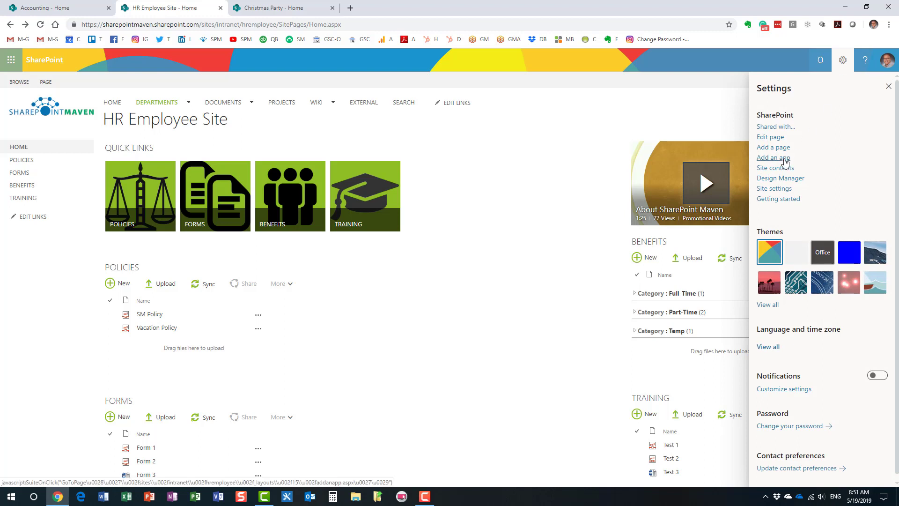
# Step: Browse the Your Apps page, then open the HR Employee Site's Site contents from Settings
pyautogui.click(785, 159)
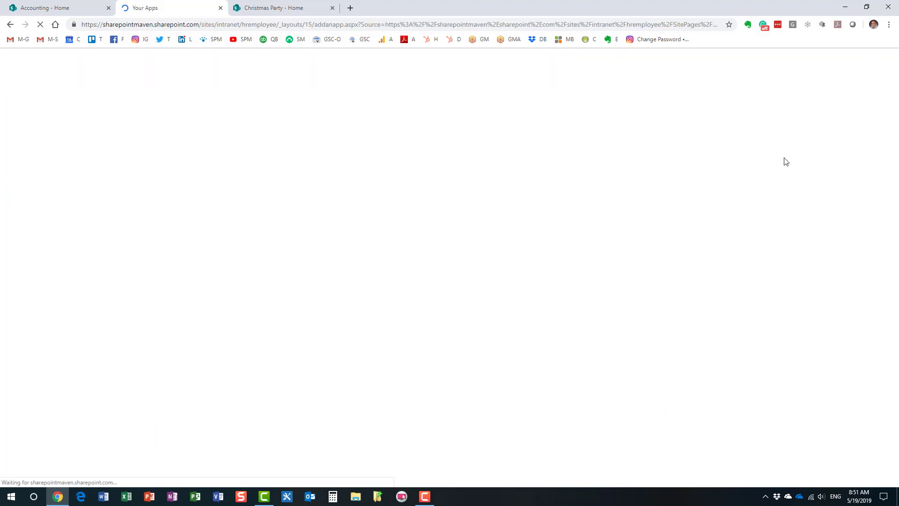
pyautogui.scroll(-3, 264, 331)
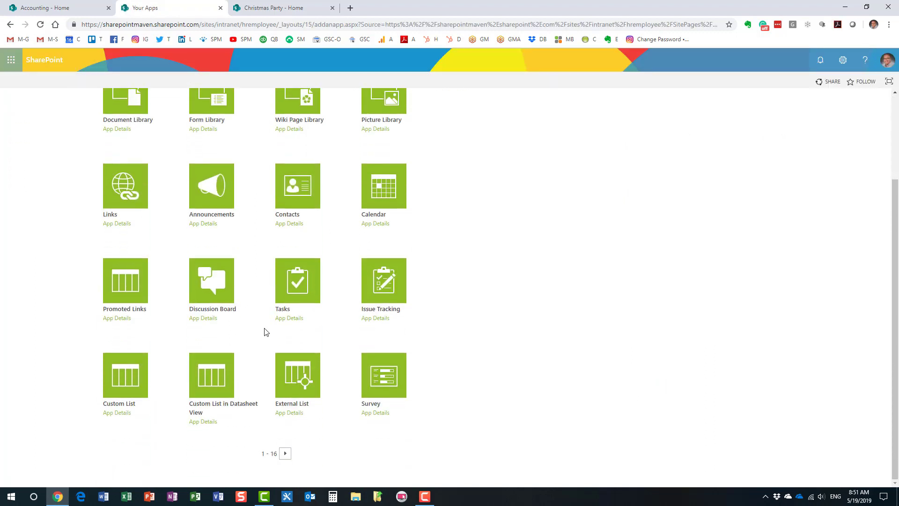
pyautogui.scroll(2, 129, 300)
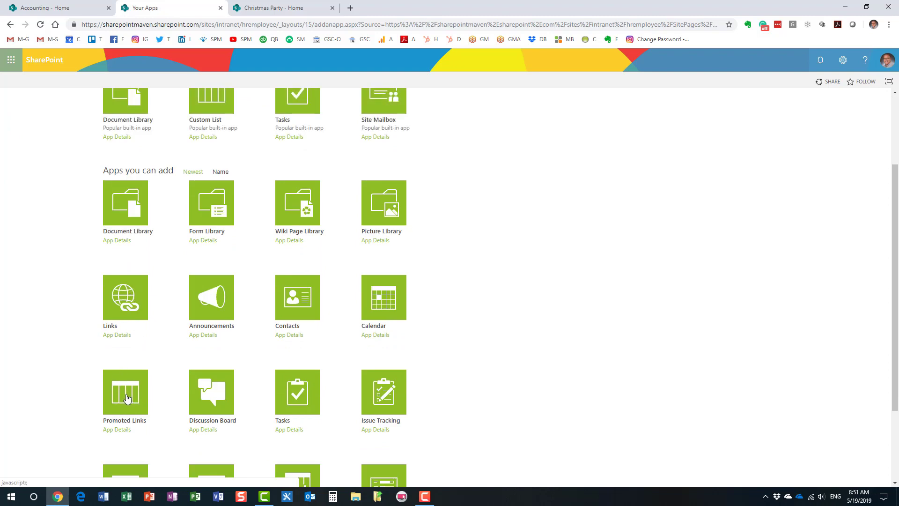
pyautogui.scroll(3, 281, 328)
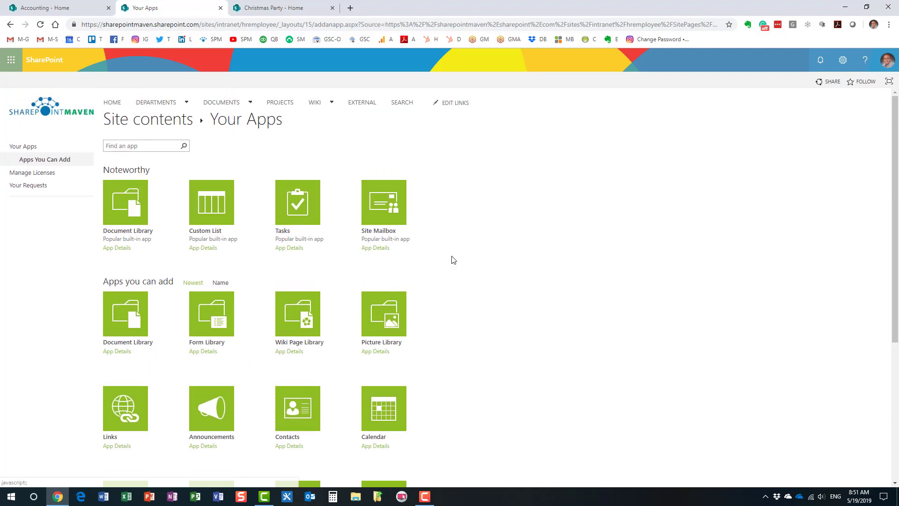
pyautogui.click(843, 60)
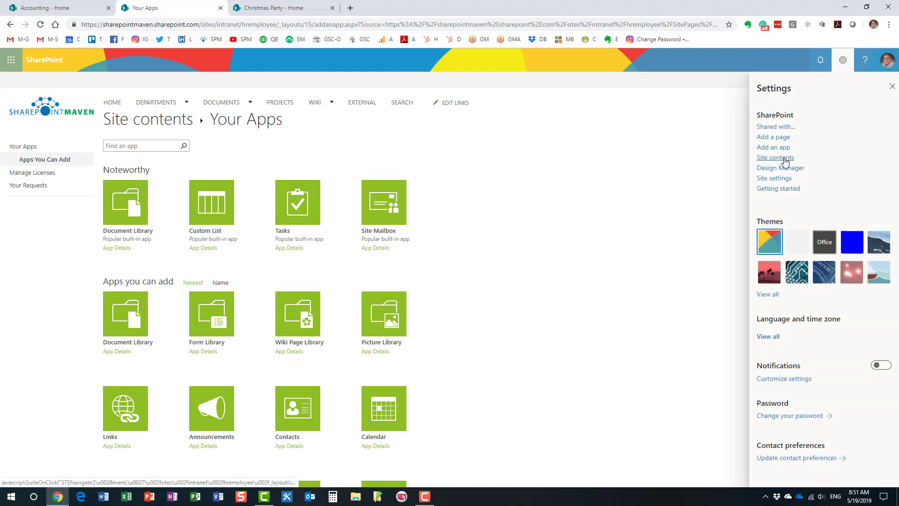
pyautogui.click(780, 159)
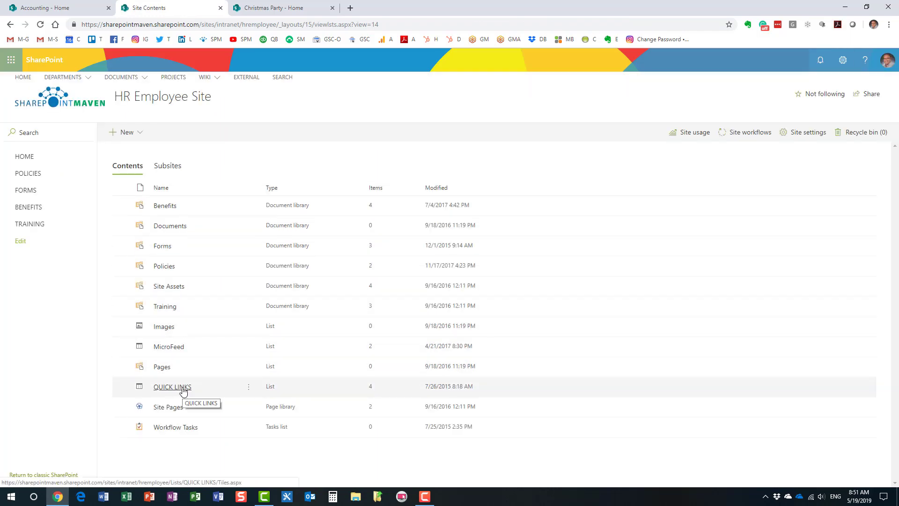
# Step: Show QUICK LINKS in List view with a wider Background Image Location column, then return HOME
pyautogui.click(183, 391)
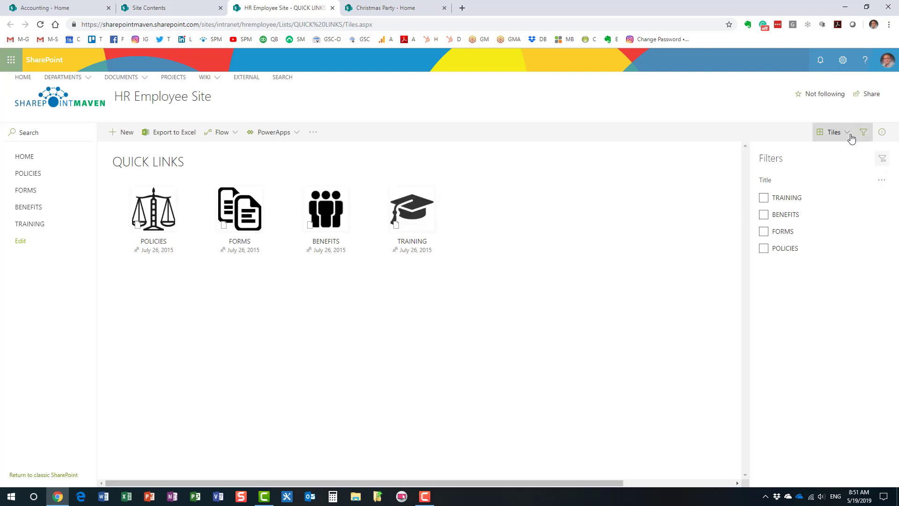
pyautogui.click(850, 136)
pyautogui.click(838, 152)
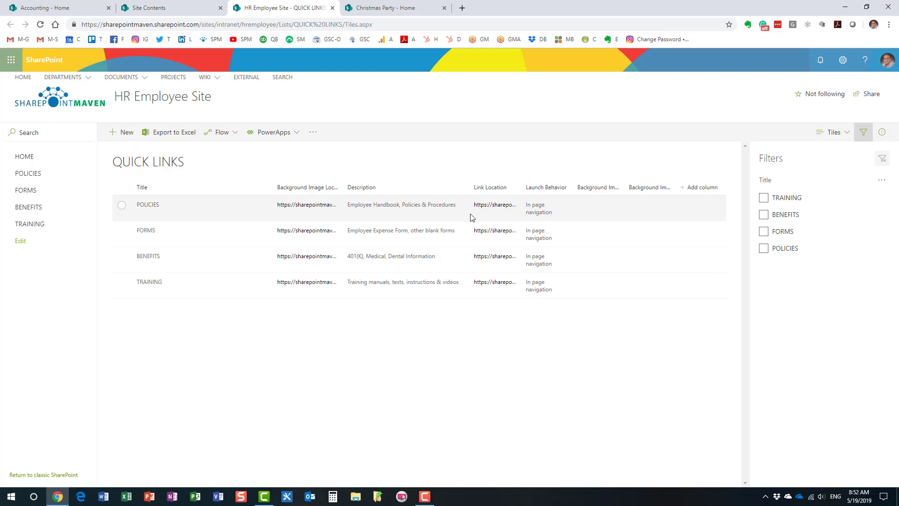
pyautogui.moveTo(342, 187); pyautogui.dragTo(401, 184)
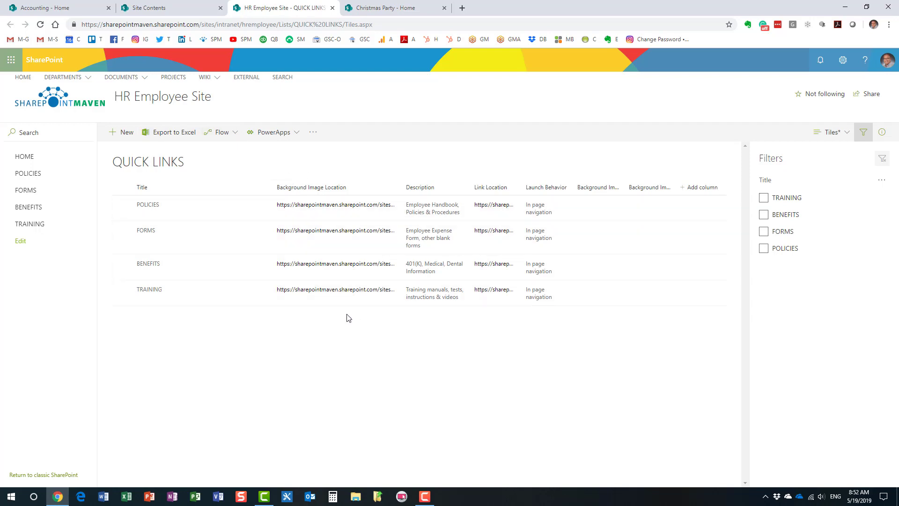
pyautogui.click(29, 159)
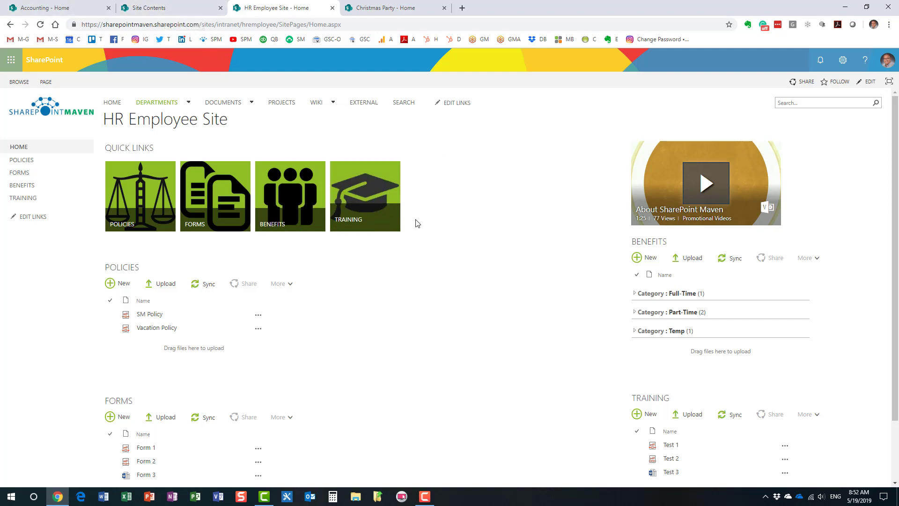
# Step: Switch back to the Accounting - Home browser tab
pyautogui.click(38, 8)
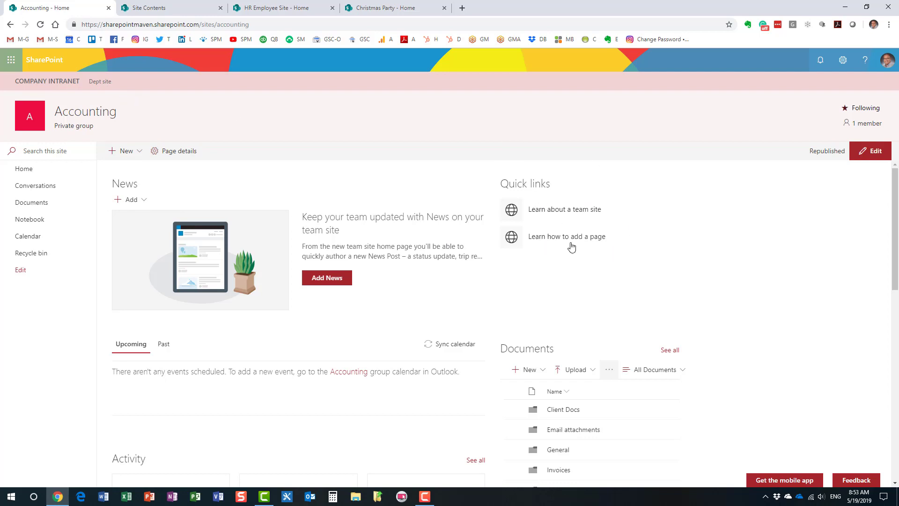
# Step: Edit the Accounting home page and insert a new Quick links web part above the existing one
pyautogui.click(869, 155)
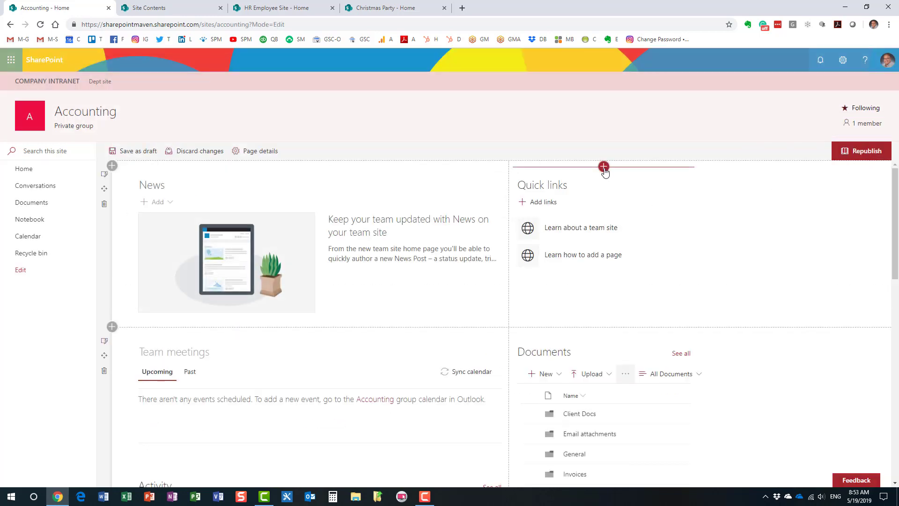
pyautogui.click(603, 168)
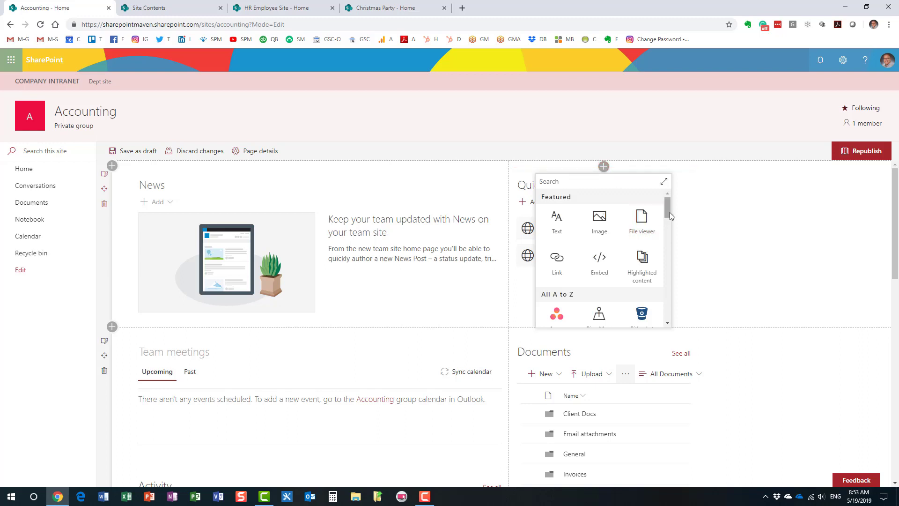
pyautogui.moveTo(671, 216); pyautogui.dragTo(674, 286)
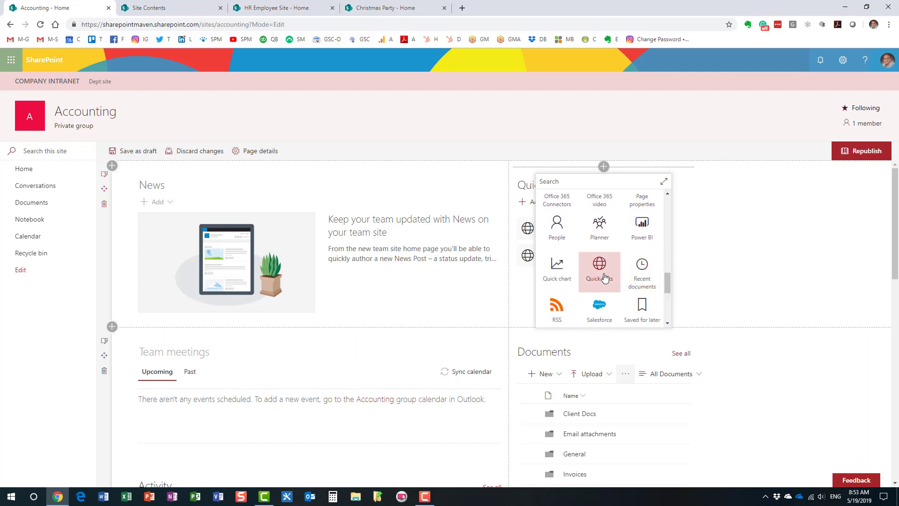
pyautogui.click(605, 278)
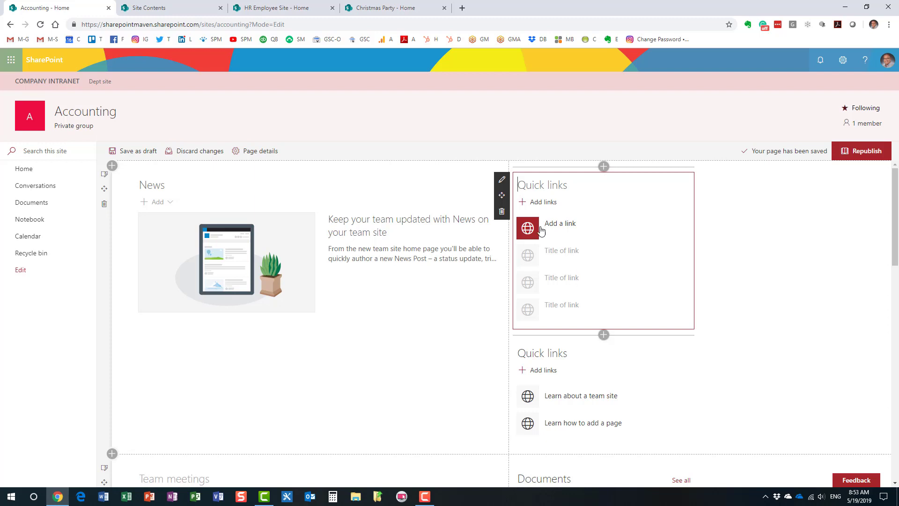
# Step: Add a link to this site's Documents library in the new Quick links part
pyautogui.click(537, 206)
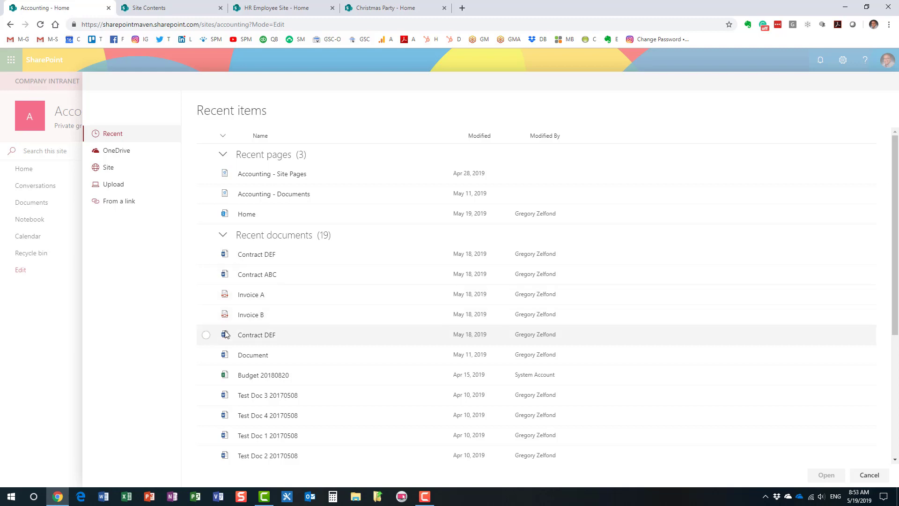
pyautogui.click(112, 168)
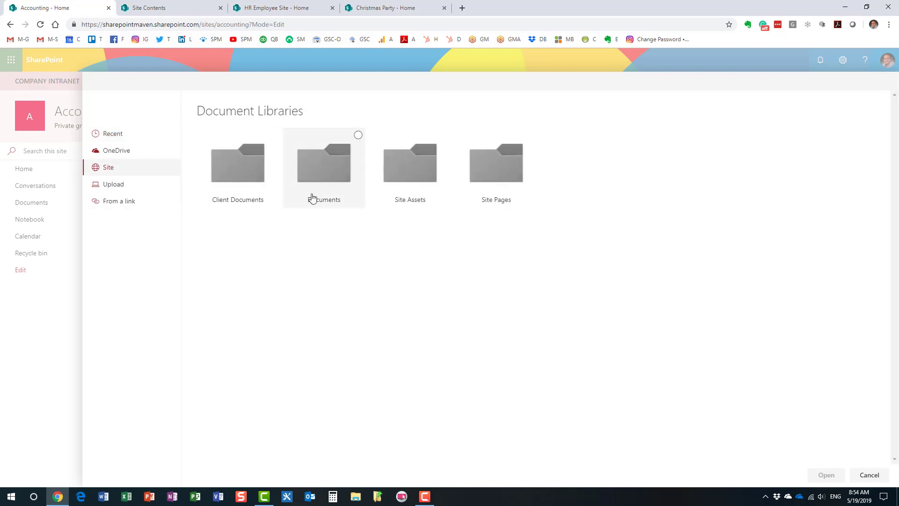
pyautogui.click(357, 136)
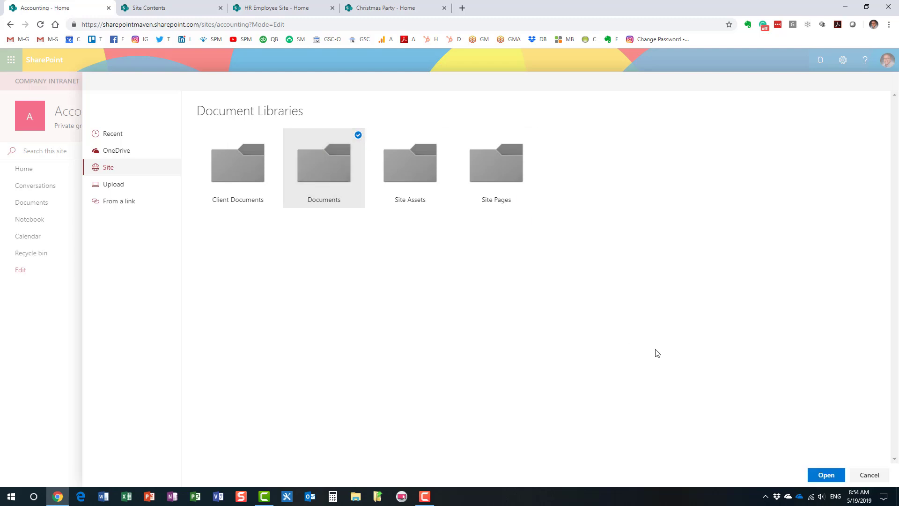
pyautogui.click(829, 476)
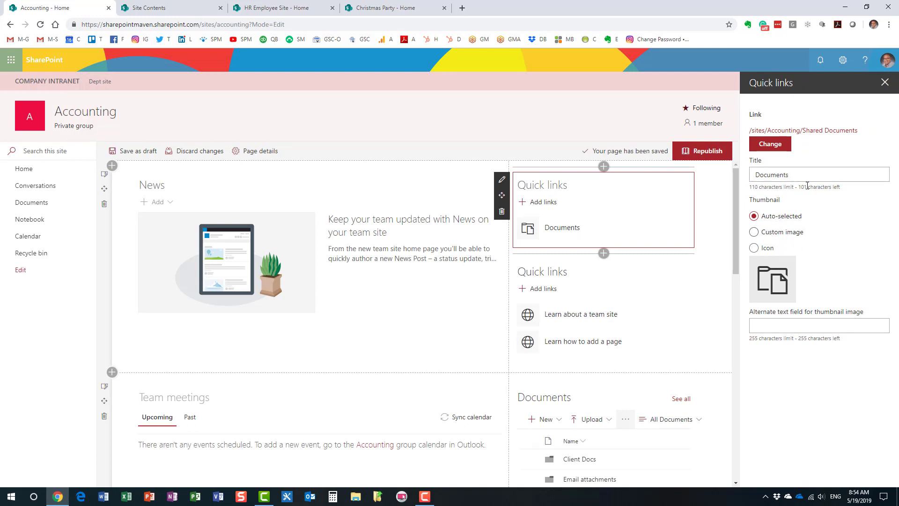
# Step: Set the Documents link's thumbnail to the settings gear icon
pyautogui.click(753, 249)
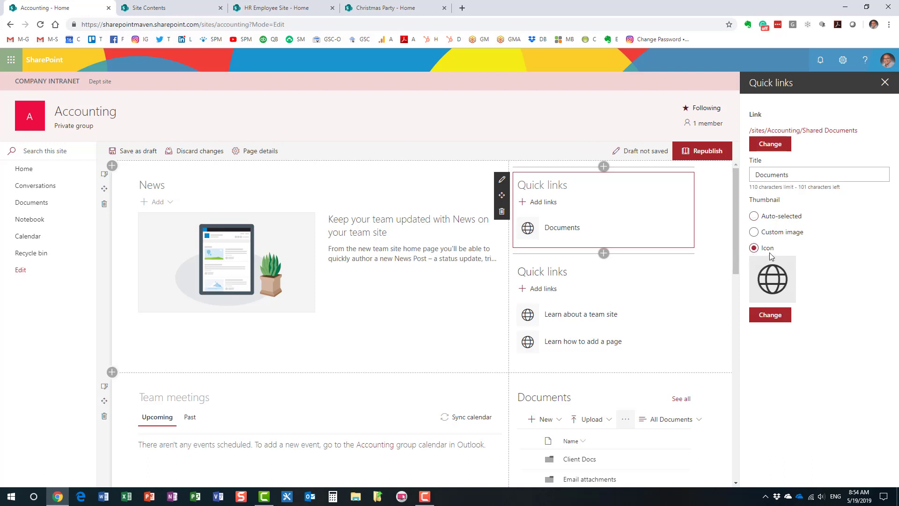
pyautogui.moveTo(527, 228)
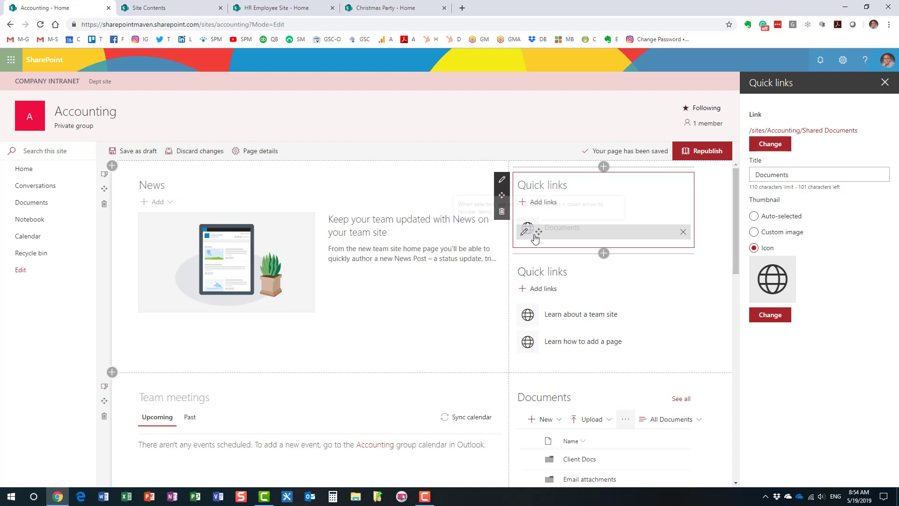
pyautogui.click(774, 317)
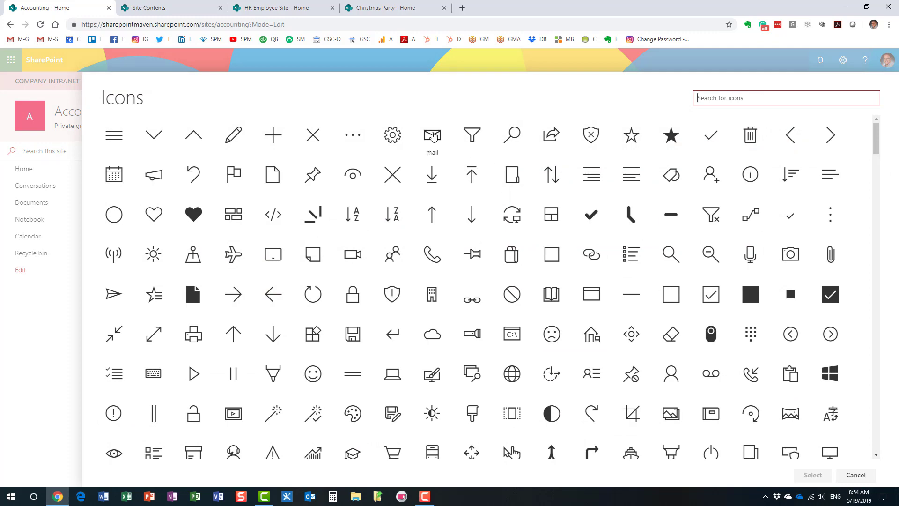
pyautogui.click(392, 136)
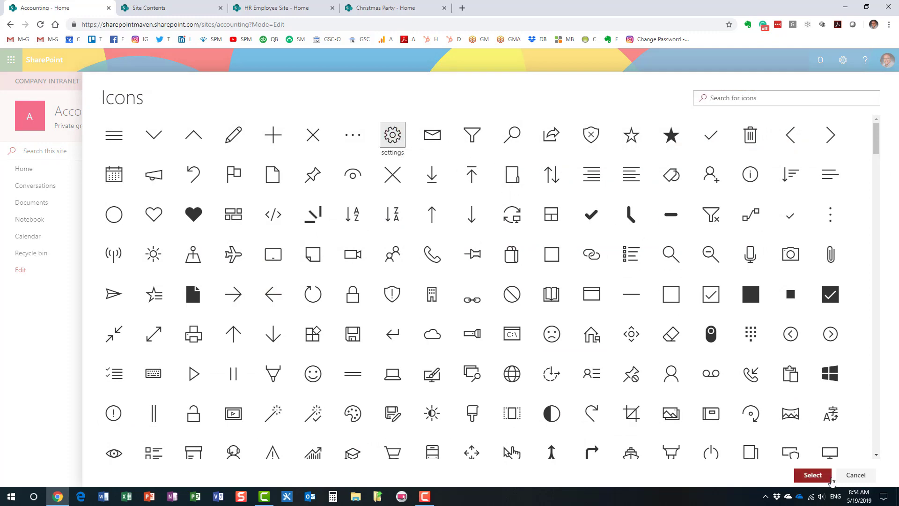
pyautogui.click(813, 475)
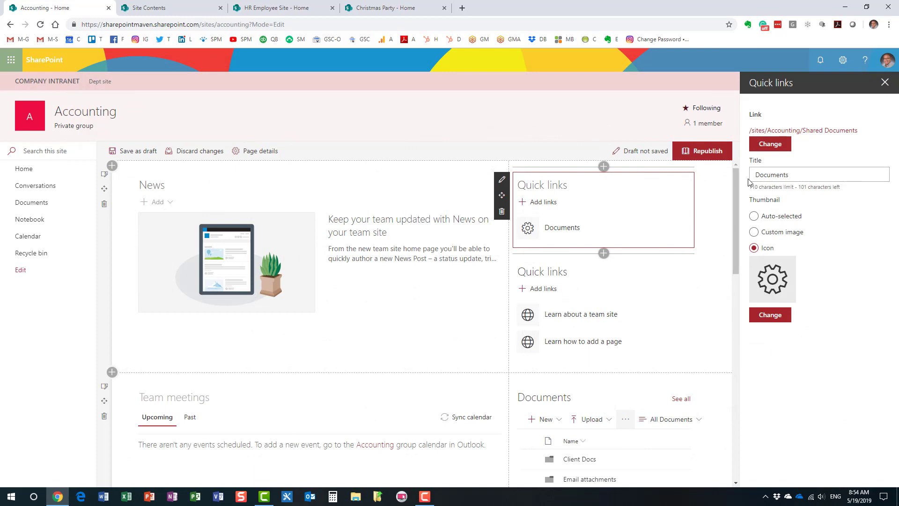
# Step: Publish the Accounting page, then reopen it to edit the new Quick links part
pyautogui.click(708, 151)
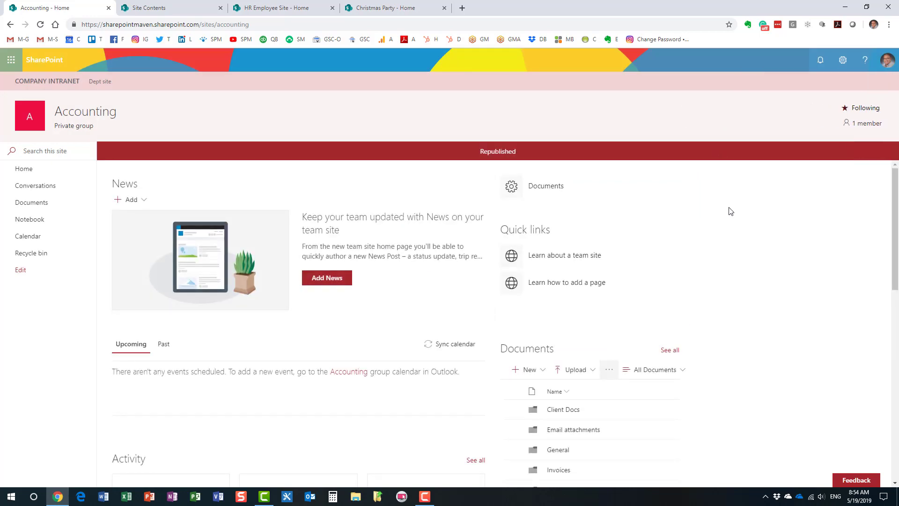
pyautogui.click(868, 151)
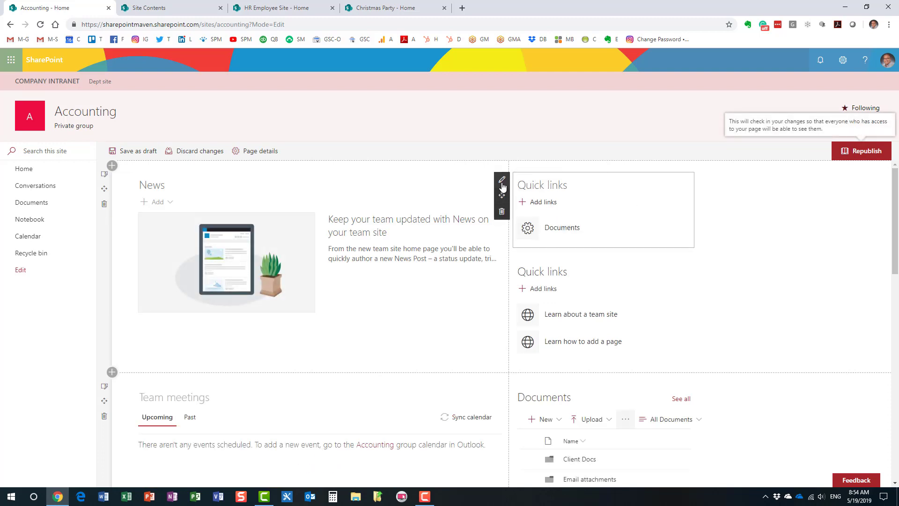
pyautogui.click(503, 183)
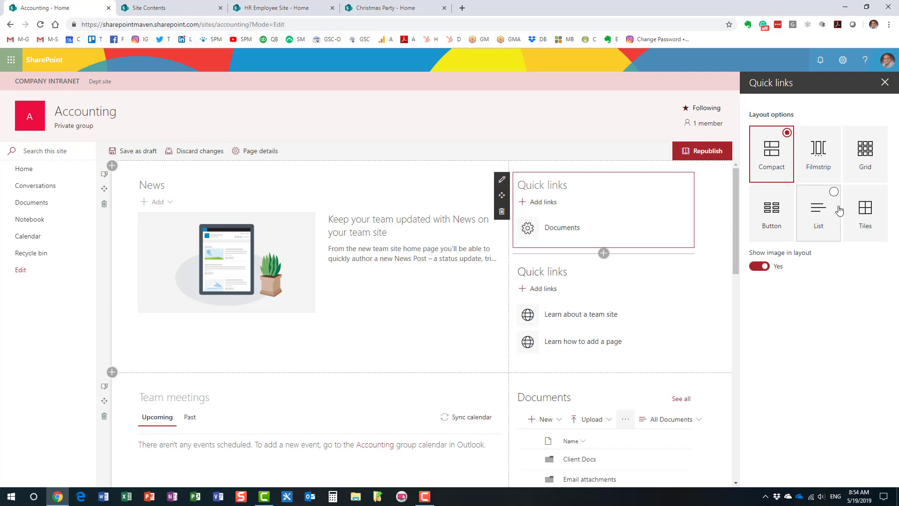
# Step: Try Button, Grid and Filmstrip layouts, settling on Compact for the new Quick links
pyautogui.click(862, 215)
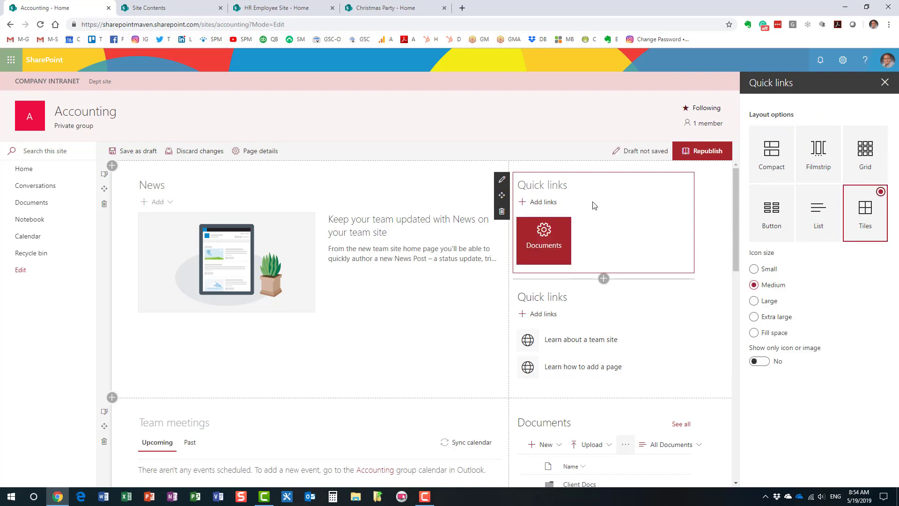
pyautogui.click(762, 211)
pyautogui.click(879, 155)
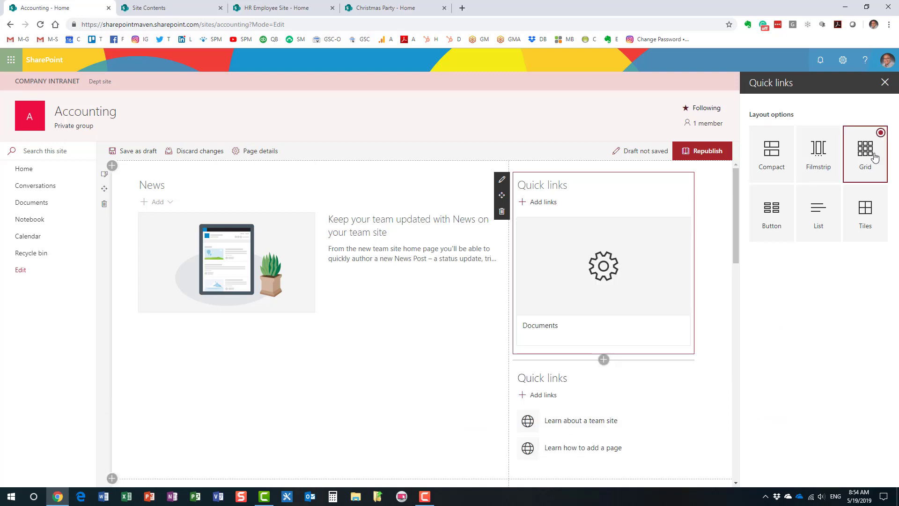
pyautogui.click(817, 167)
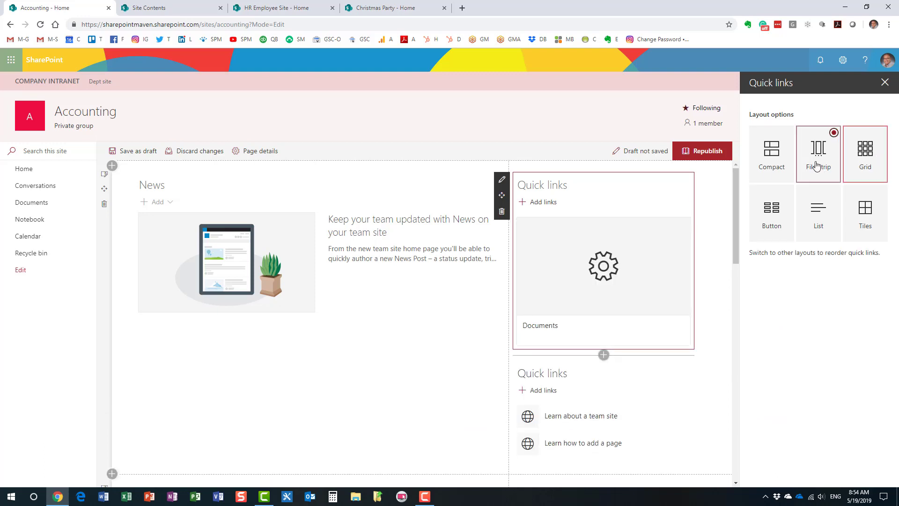
pyautogui.click(773, 161)
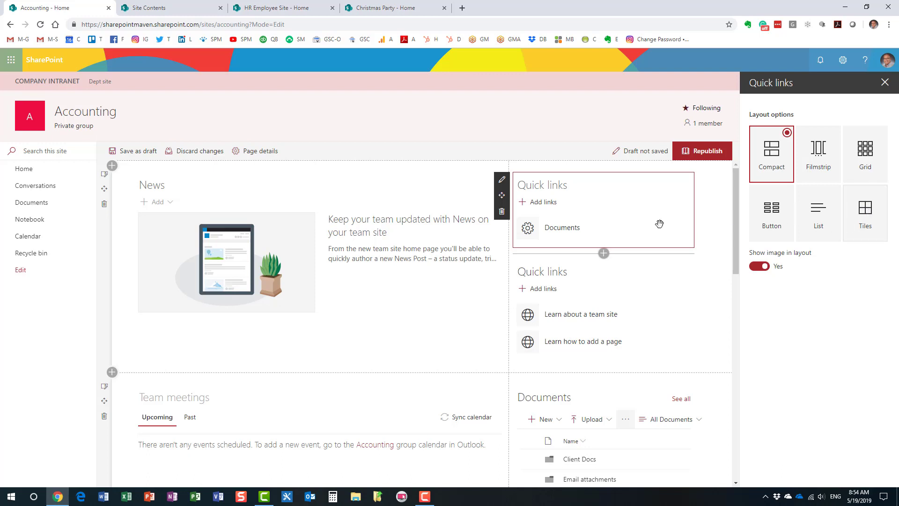
# Step: Republish the updated Accounting home page
pyautogui.moveTo(612, 235)
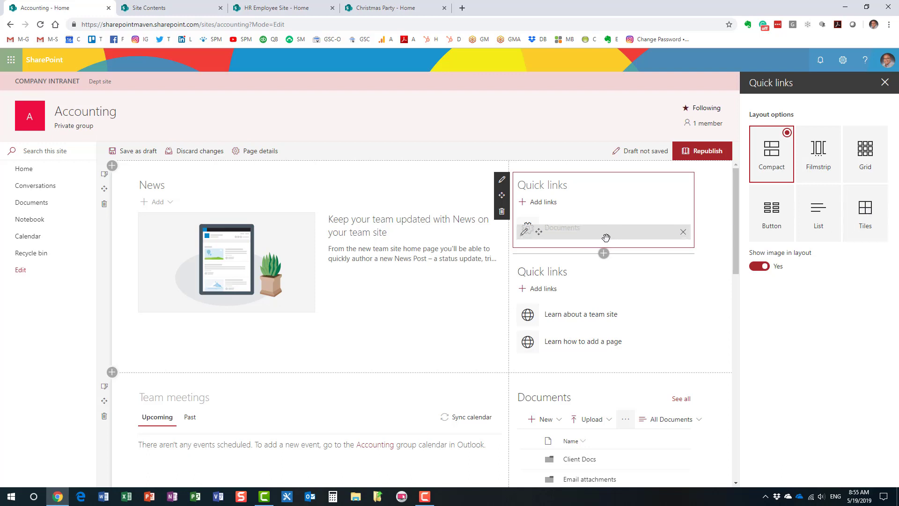
pyautogui.moveTo(587, 217)
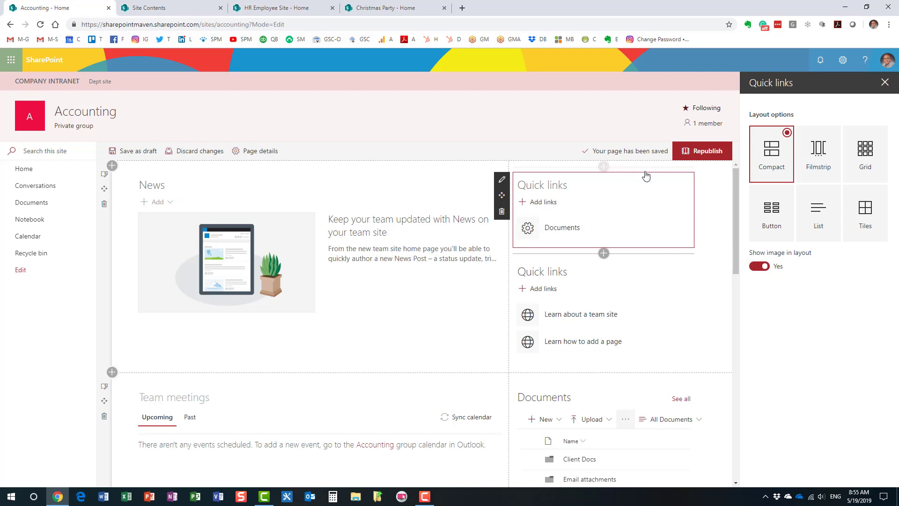
pyautogui.click(700, 156)
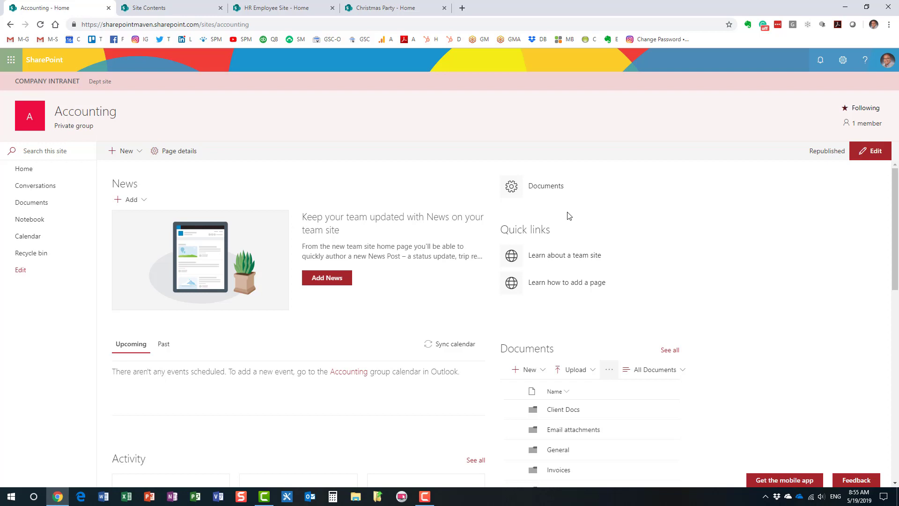
# Step: Insert a one-column section above News and add a Hero web part found by searching 'her'
pyautogui.click(878, 157)
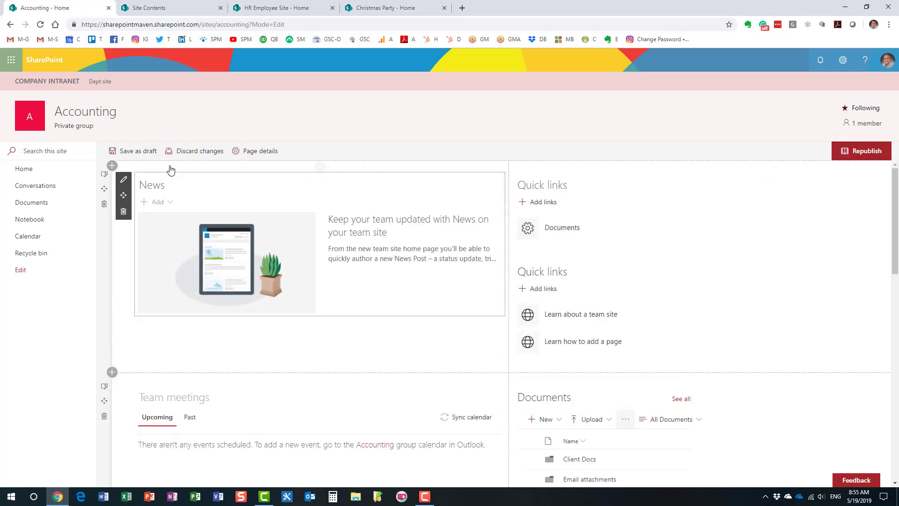
pyautogui.click(112, 166)
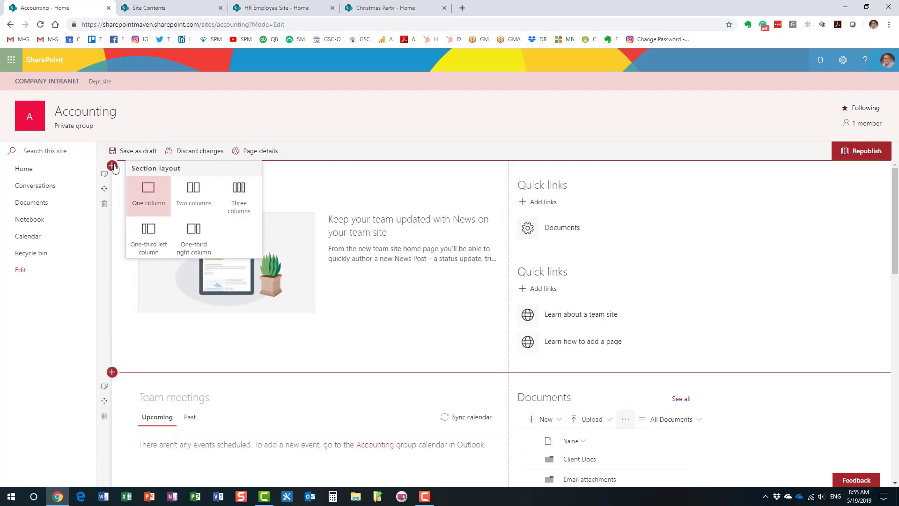
pyautogui.click(148, 197)
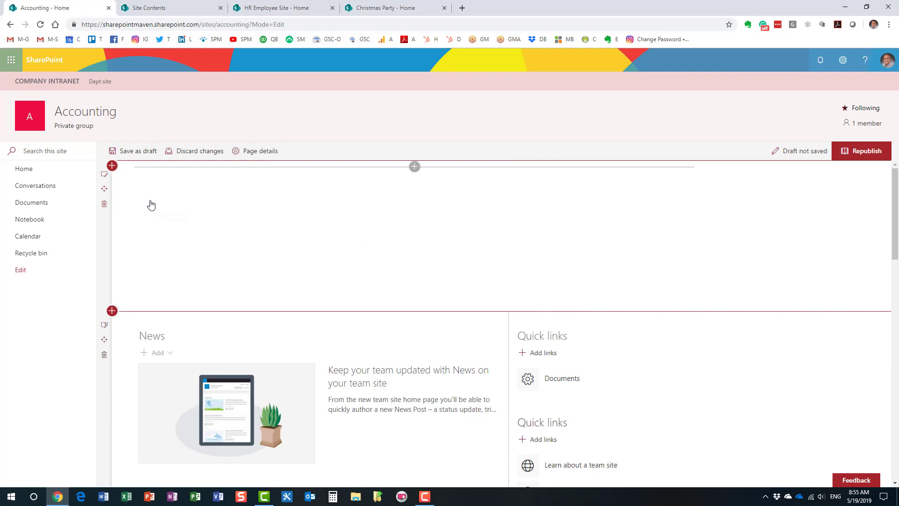
pyautogui.click(414, 166)
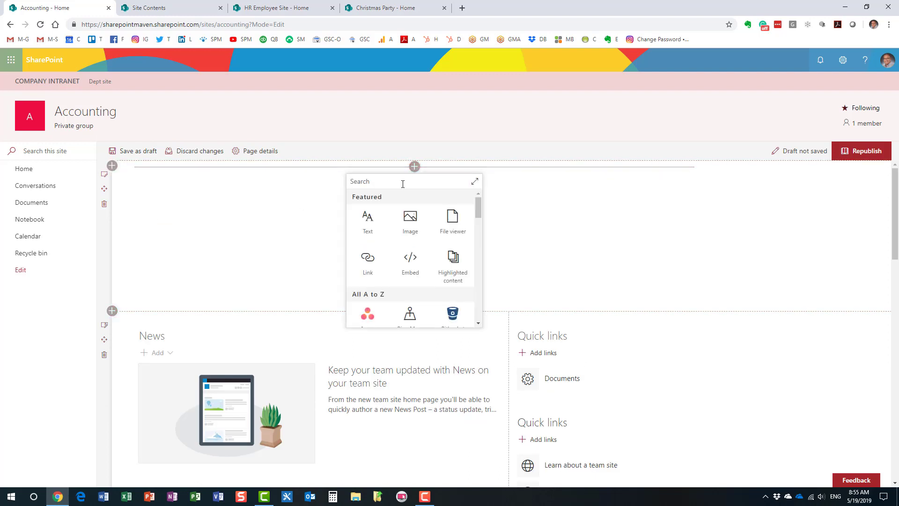
pyautogui.write('her')
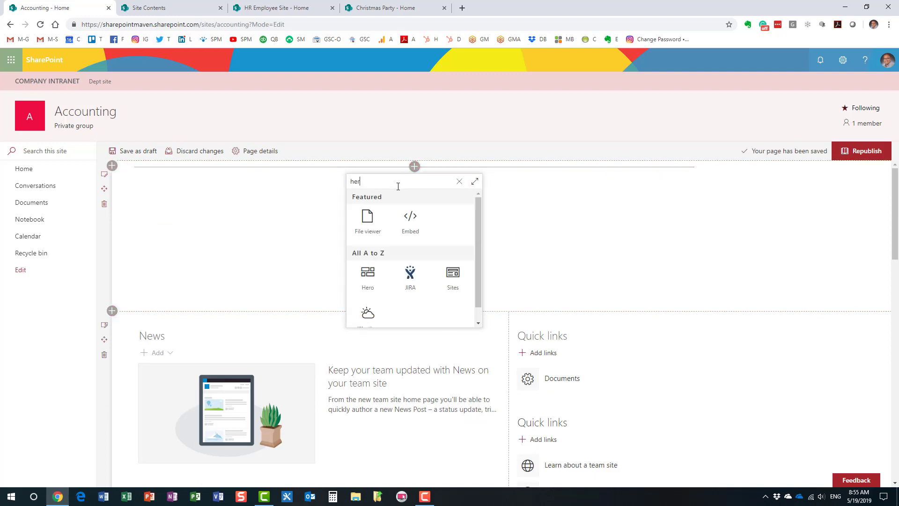
pyautogui.click(367, 281)
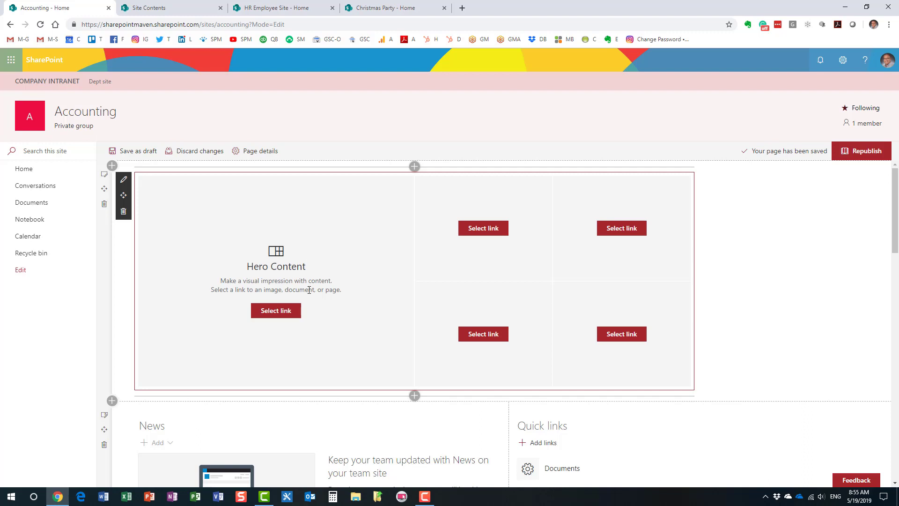
# Step: Link the Hero's large tile to the recent document Contract DEF
pyautogui.click(295, 313)
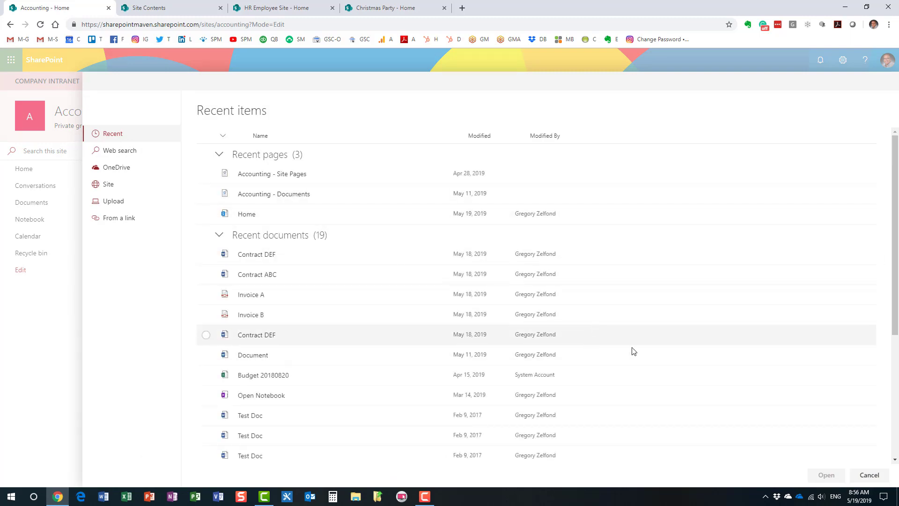
pyautogui.click(869, 474)
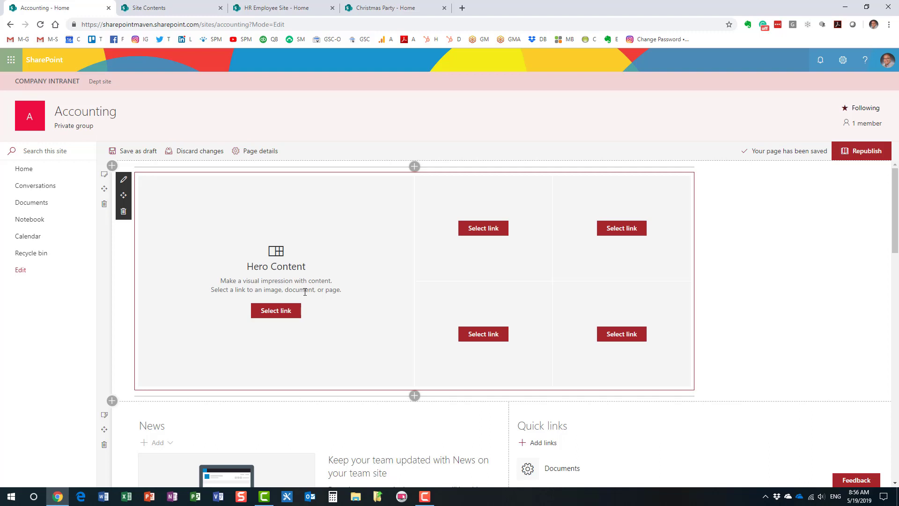
pyautogui.click(292, 312)
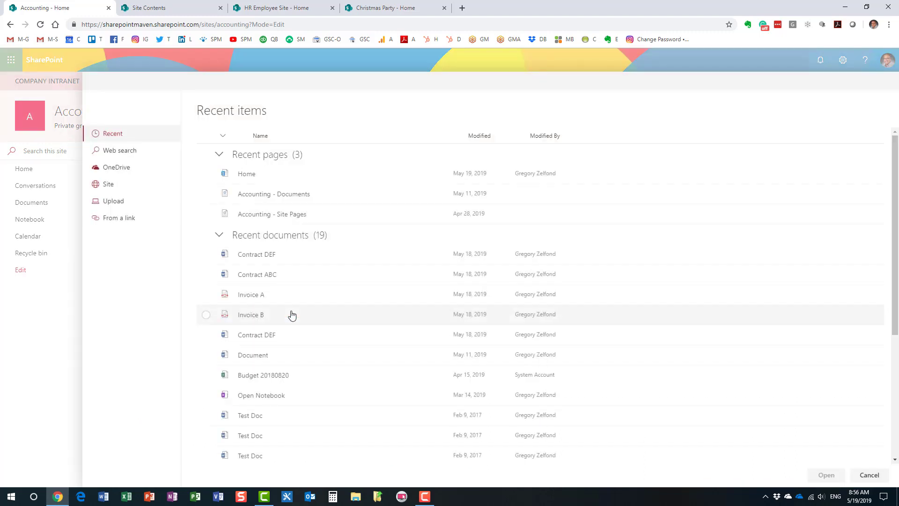
pyautogui.click(206, 254)
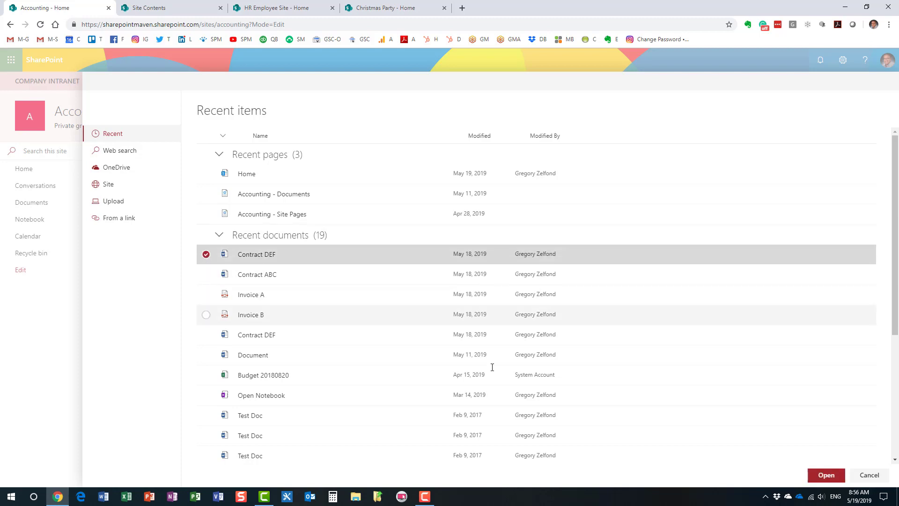
pyautogui.click(824, 475)
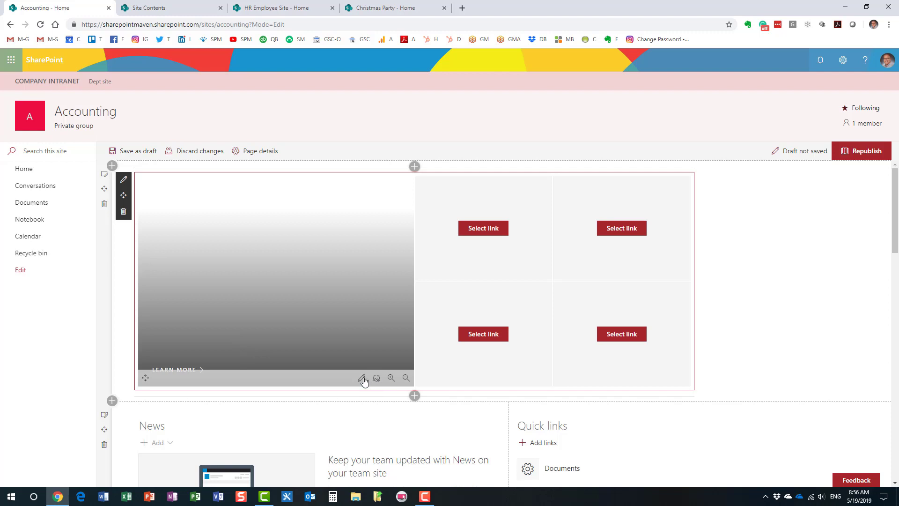
# Step: Review the large tile's Image and Options settings, then open the Hero's Tiles layout settings
pyautogui.click(362, 379)
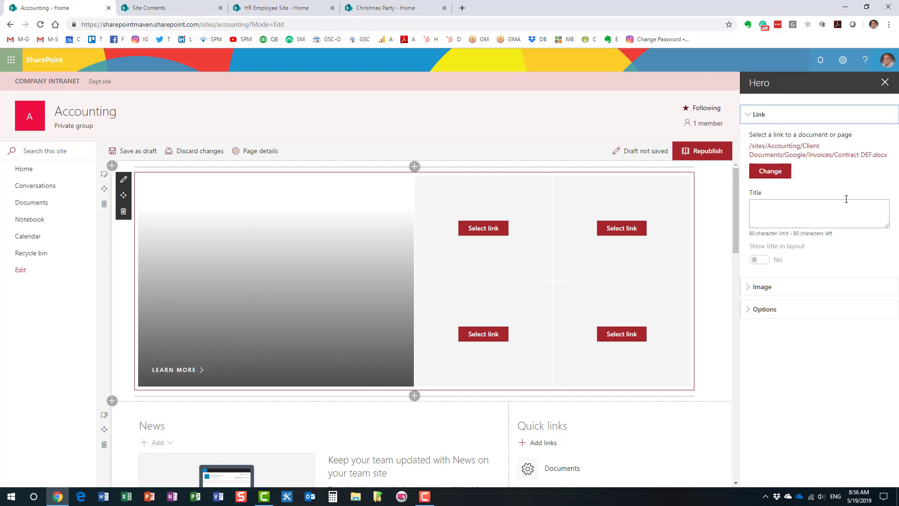
pyautogui.click(754, 288)
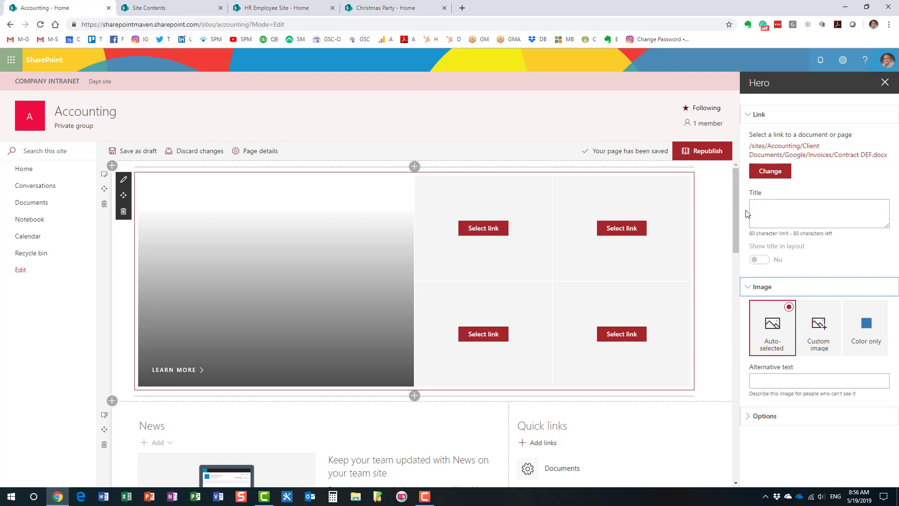
pyautogui.click(751, 416)
pyautogui.scroll(-1, 801, 412)
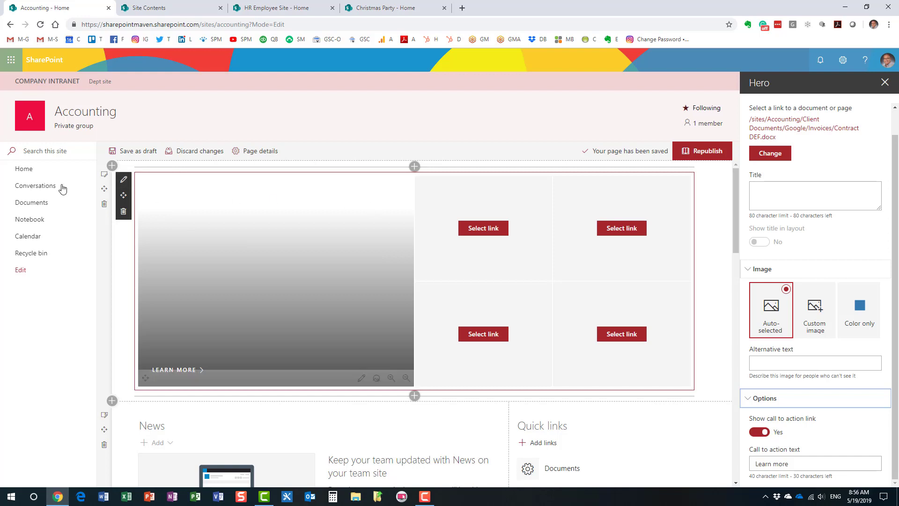
pyautogui.click(124, 179)
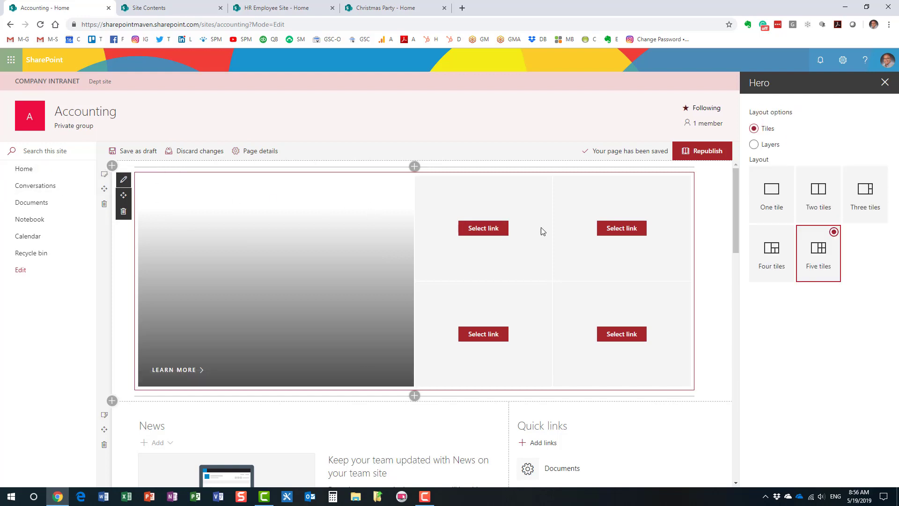
# Step: Try the Hero's three-tile and one-tile layouts, settle on two tiles, and republish the Accounting page
pyautogui.click(876, 198)
pyautogui.click(772, 195)
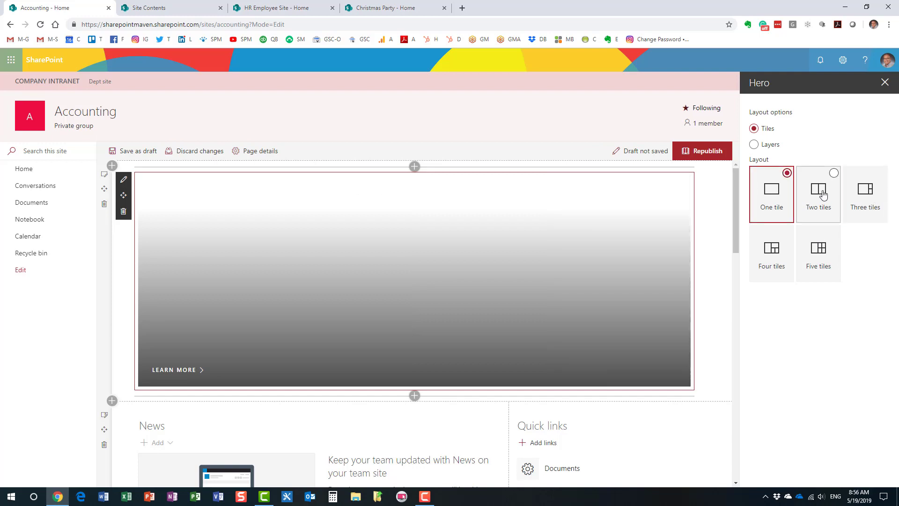
pyautogui.click(819, 197)
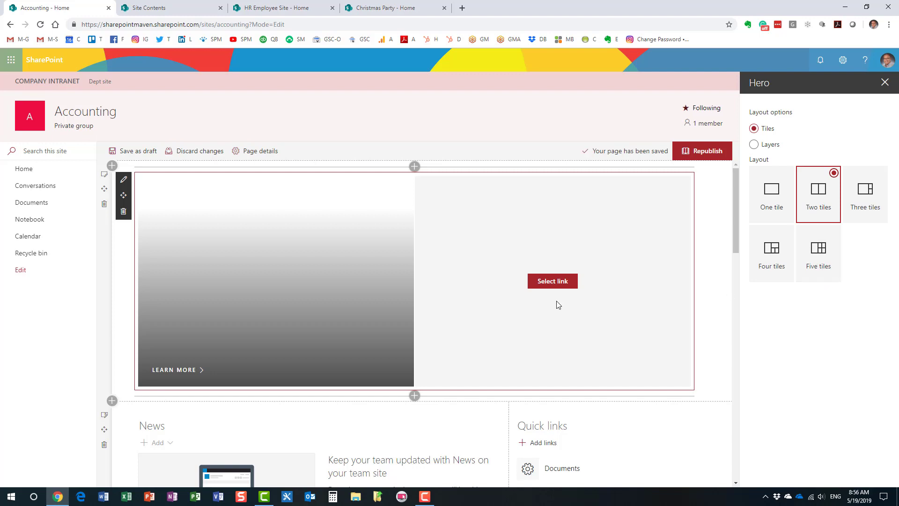
pyautogui.click(710, 151)
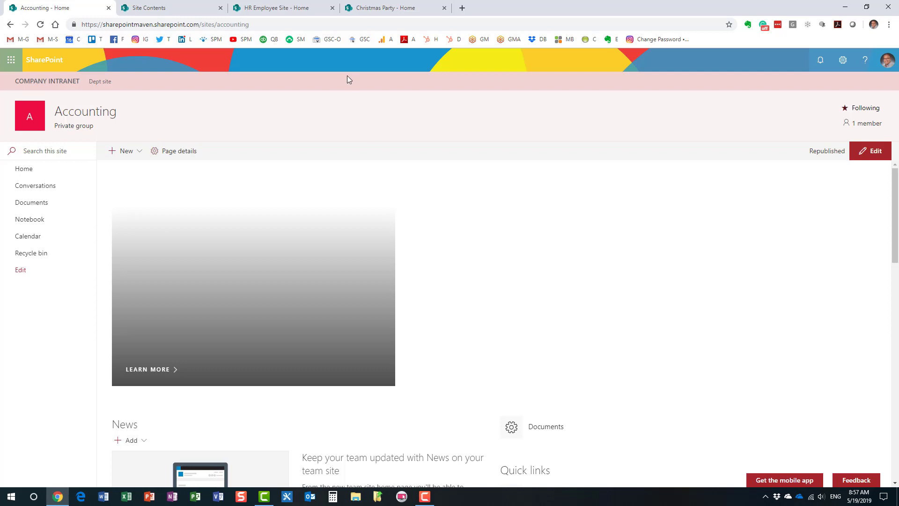
# Step: On the Christmas Party home page, enter edit mode and open the large welcome tile's settings
pyautogui.click(392, 10)
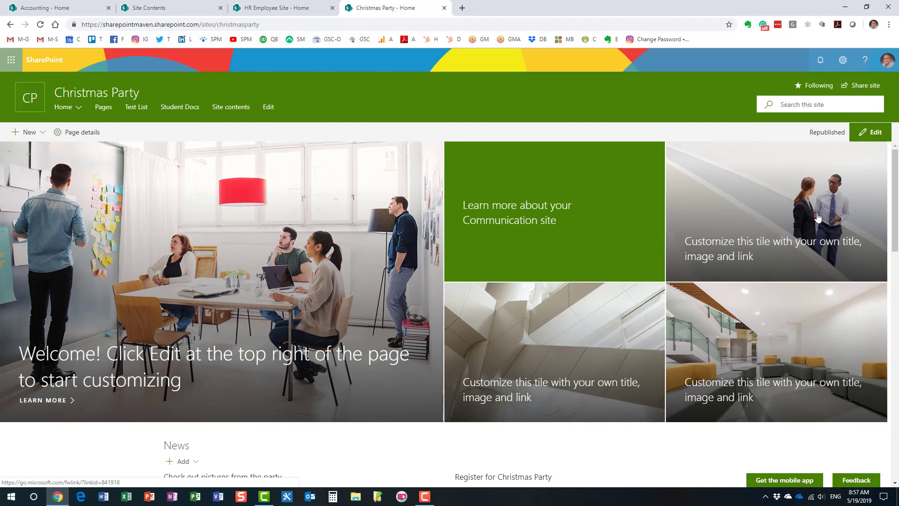
pyautogui.click(875, 133)
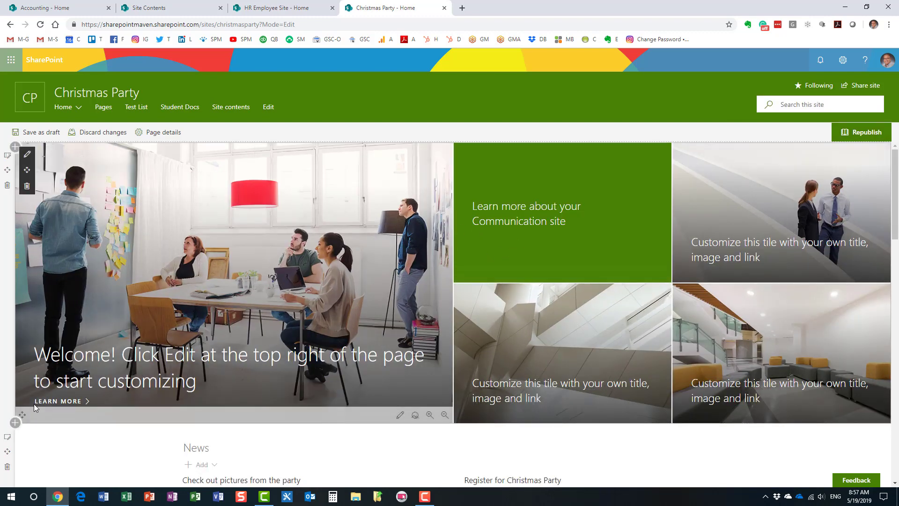
pyautogui.click(400, 416)
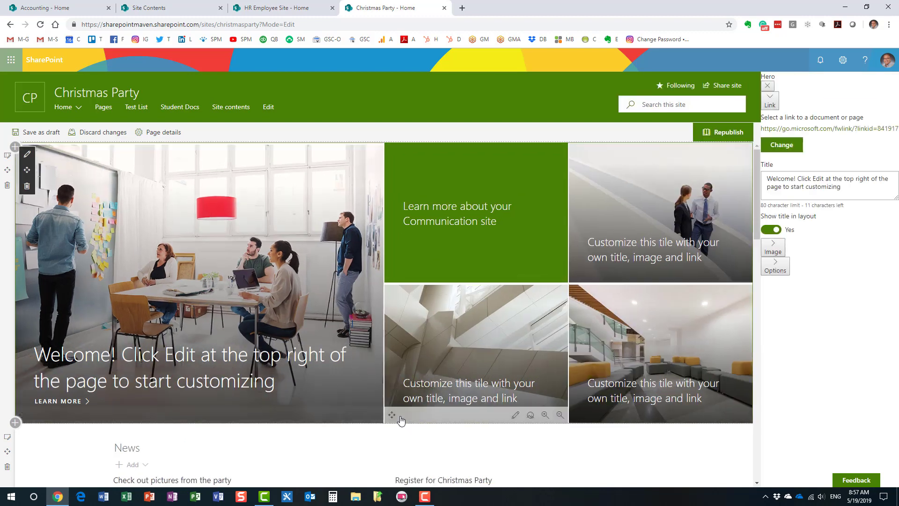
# Step: Republish the Christmas Party home page and scroll through its five-tile Hero, News and Events
pyautogui.click(707, 136)
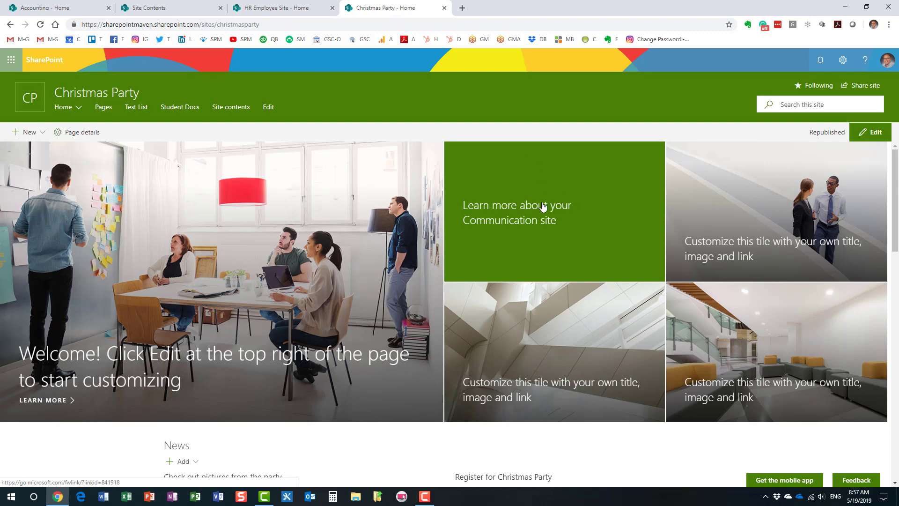
pyautogui.scroll(-5, 898, 265)
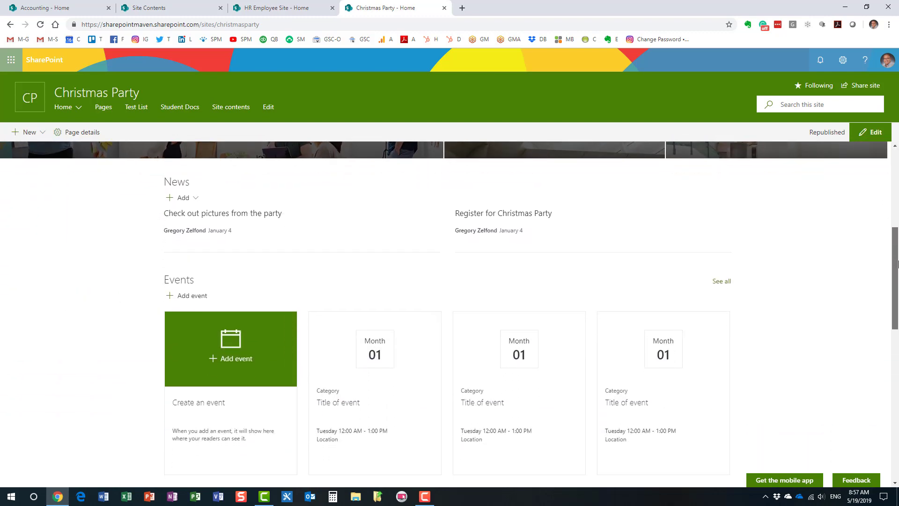
pyautogui.moveTo(897, 265); pyautogui.dragTo(869, 146)
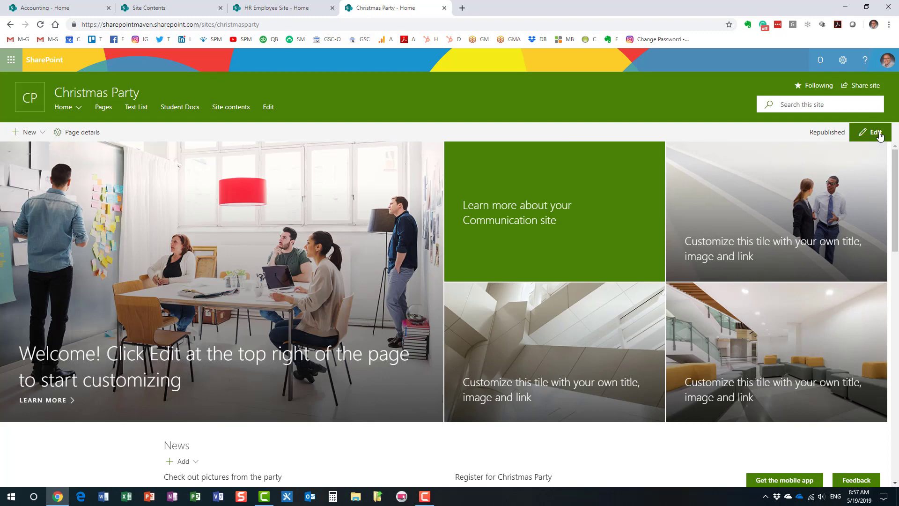
# Step: Cancel deleting the Christmas Party hero, republish that page, and return to the Accounting home page
pyautogui.click(875, 132)
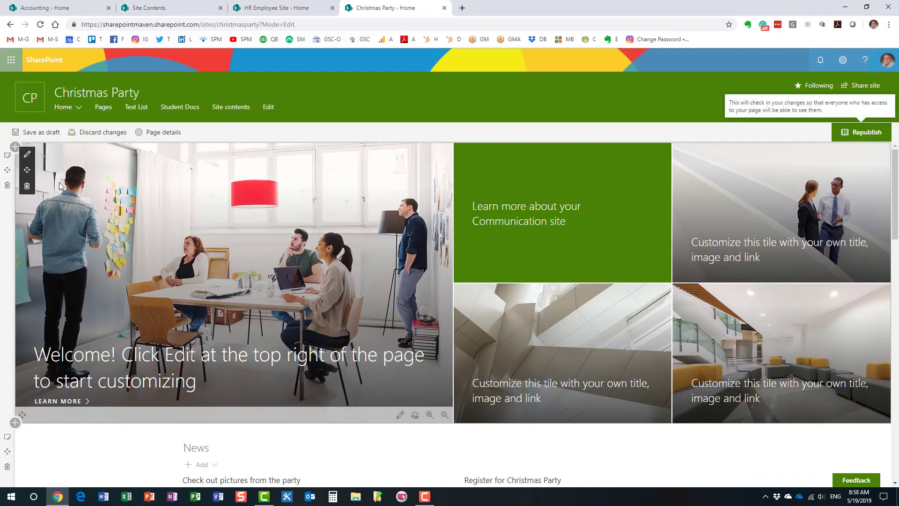
pyautogui.click(30, 187)
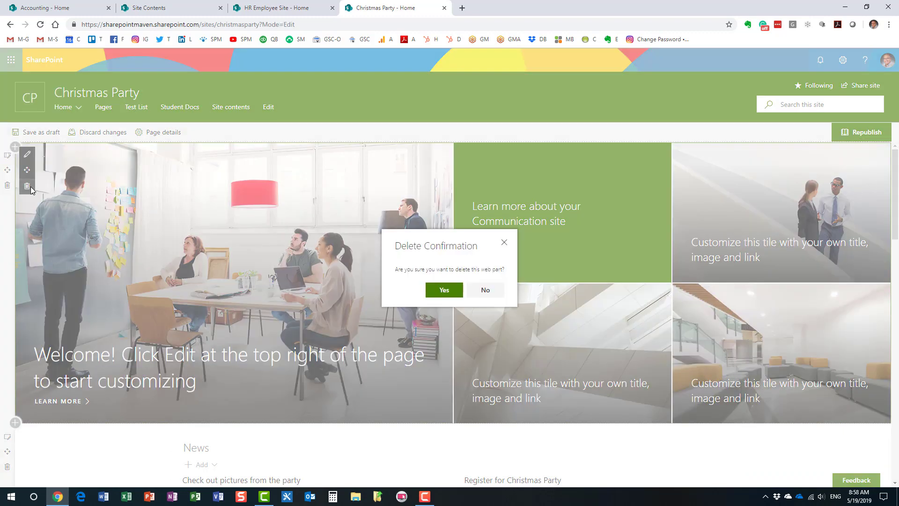
pyautogui.click(486, 289)
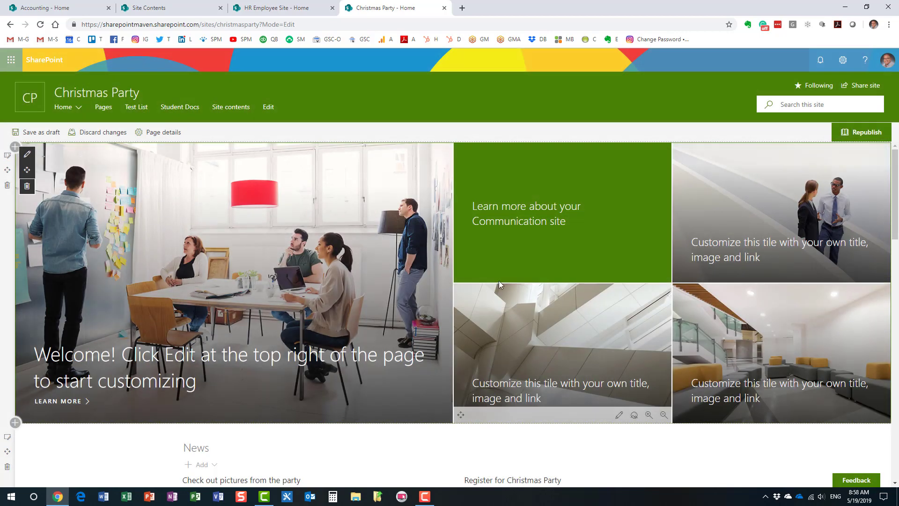
pyautogui.click(878, 133)
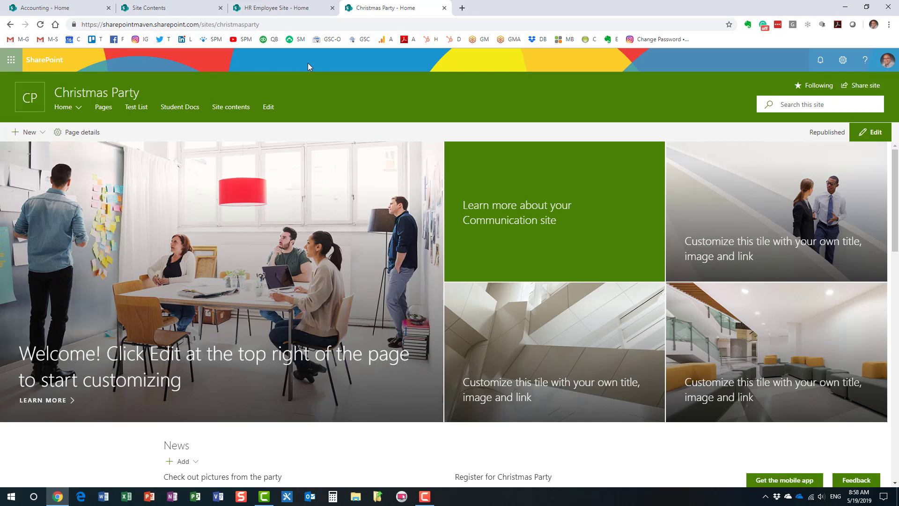
pyautogui.click(53, 9)
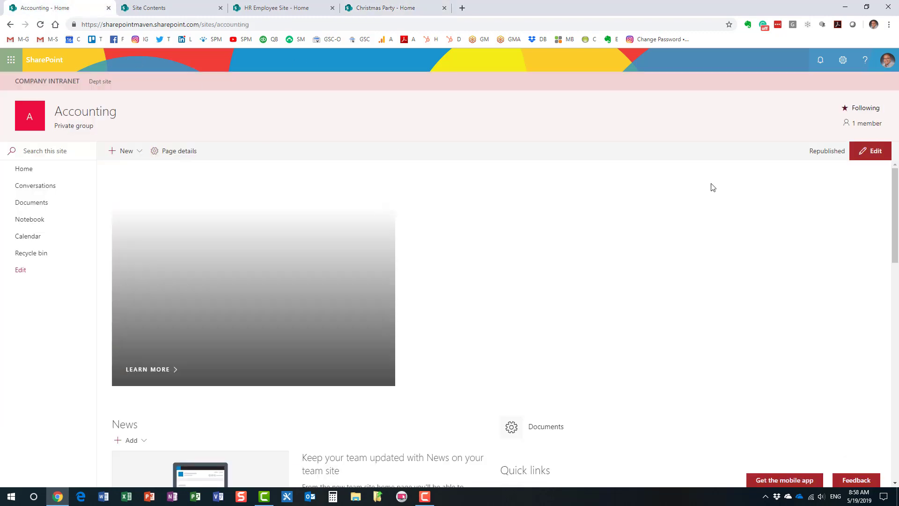
# Step: Delete the Hero web part and then its empty top section from the Accounting page
pyautogui.click(872, 156)
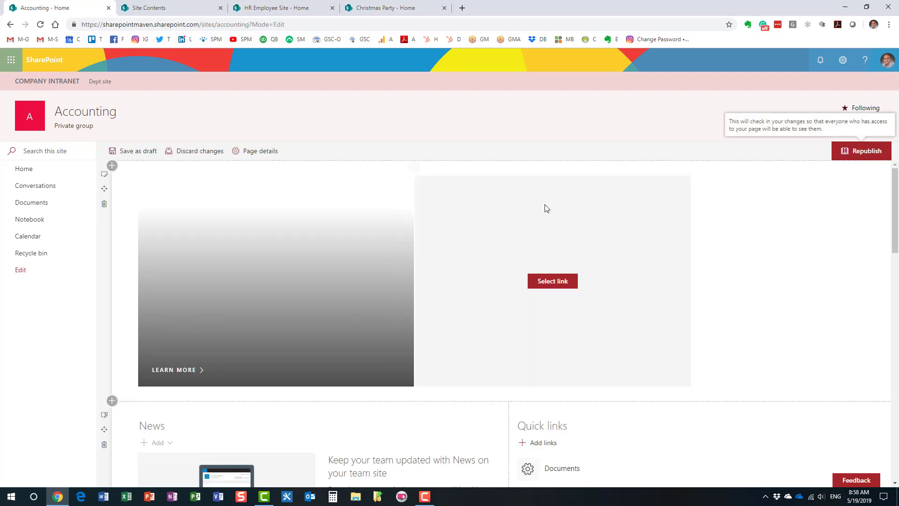
pyautogui.click(123, 211)
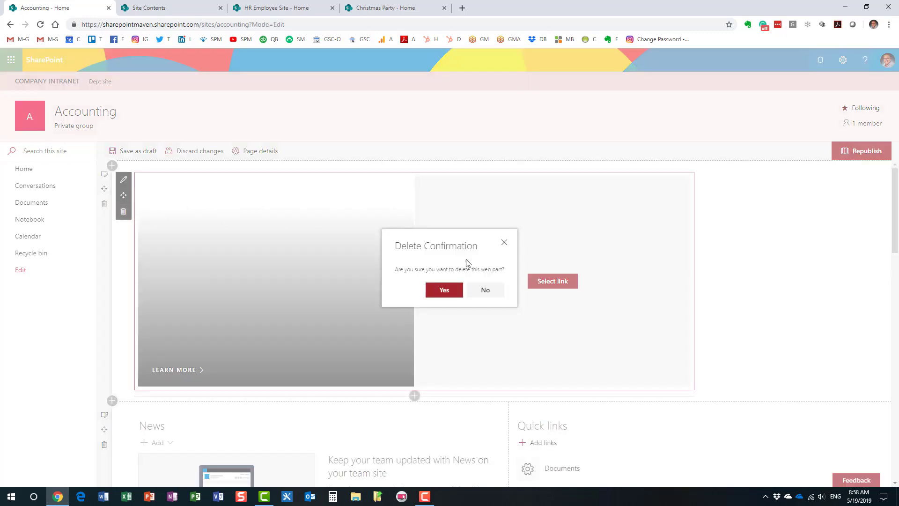
pyautogui.click(448, 290)
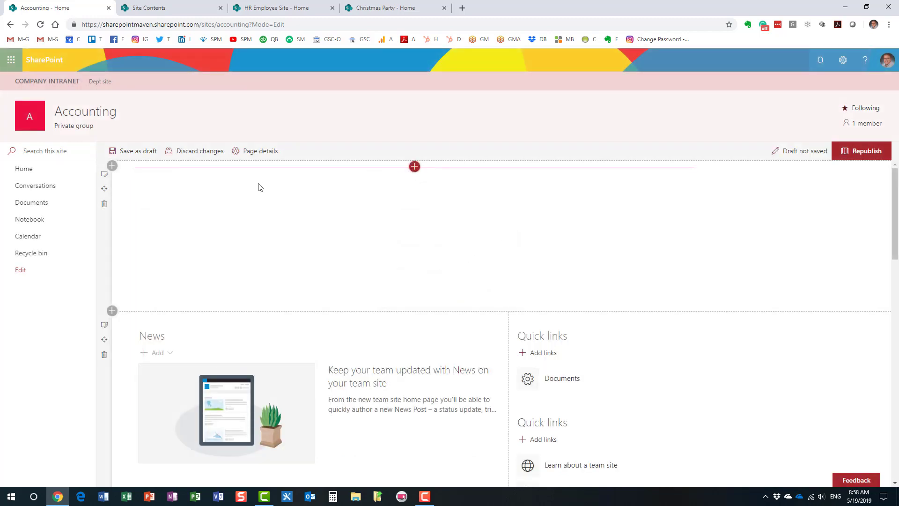
pyautogui.click(104, 203)
pyautogui.click(456, 295)
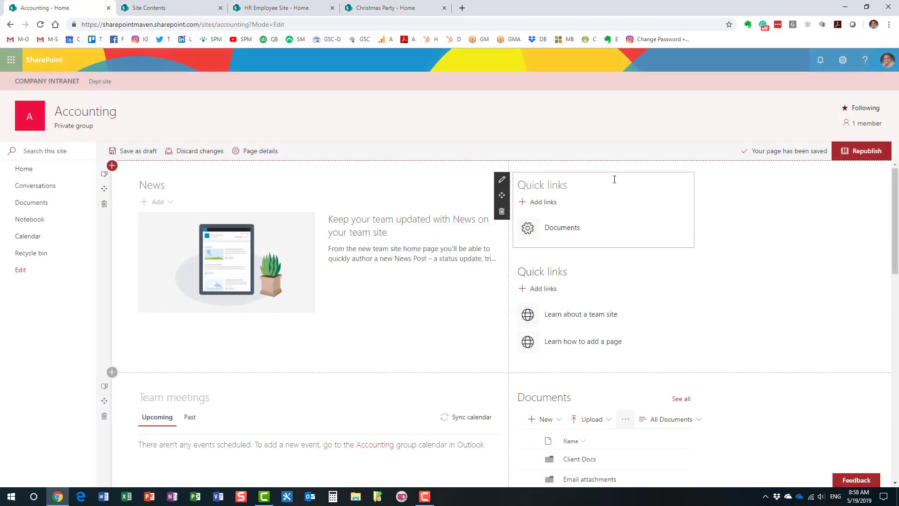
# Step: Search the web part toolbox for 'link' and add a Link web part above Quick links
pyautogui.click(603, 167)
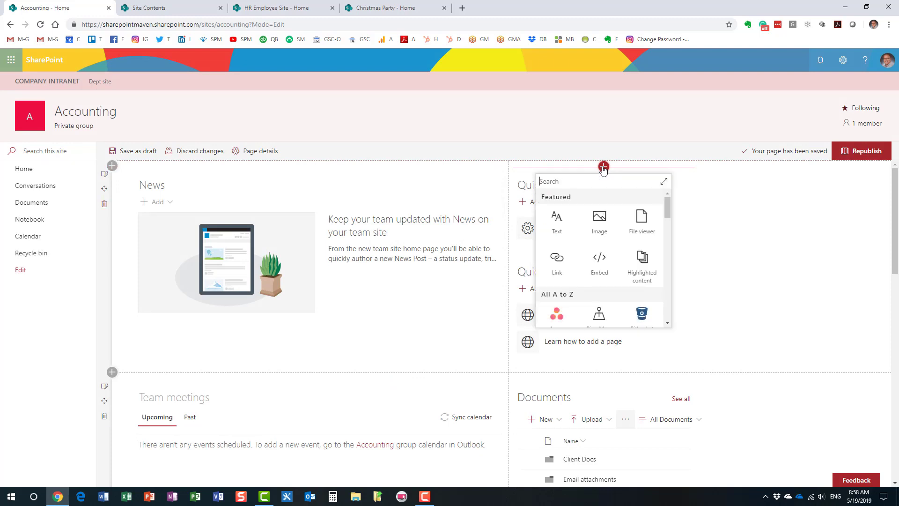
pyautogui.moveTo(668, 210)
pyautogui.mouseDown()
pyautogui.moveTo(668, 312)
pyautogui.moveTo(663, 217)
pyautogui.moveTo(650, 212)
pyautogui.mouseUp()
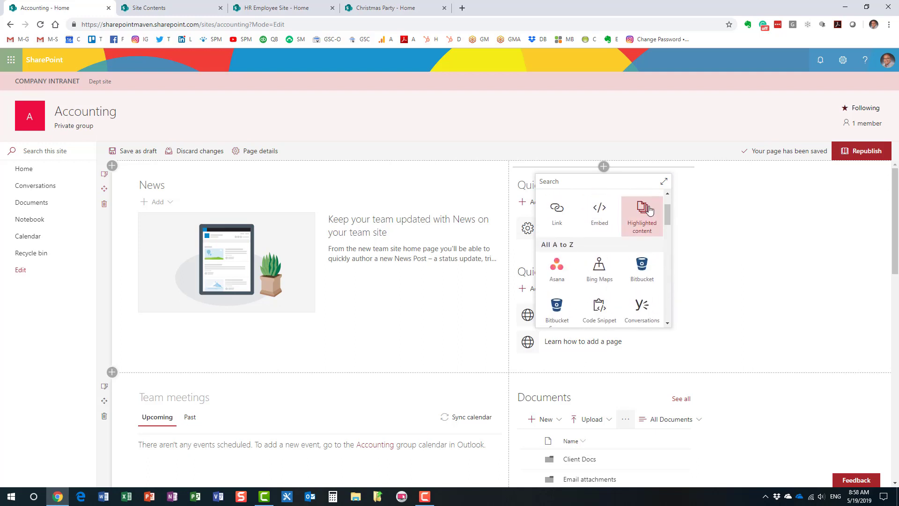
pyautogui.write('link')
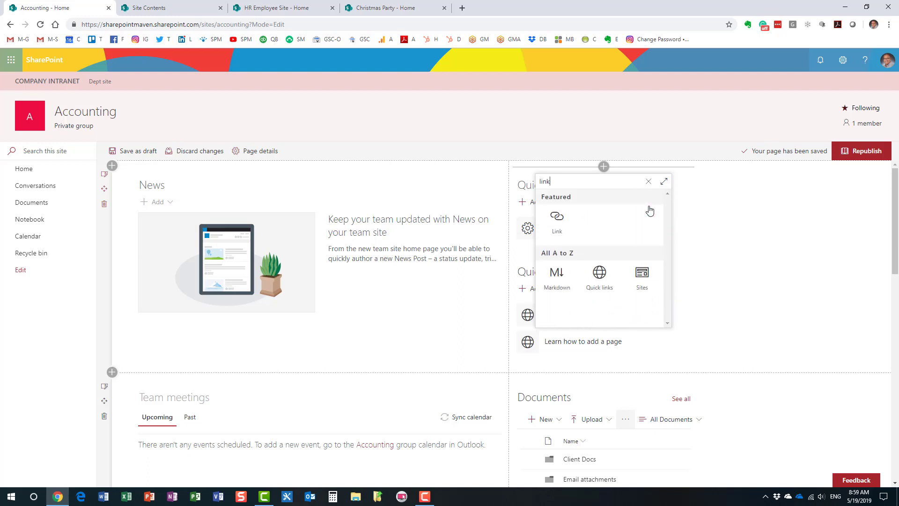
pyautogui.click(562, 227)
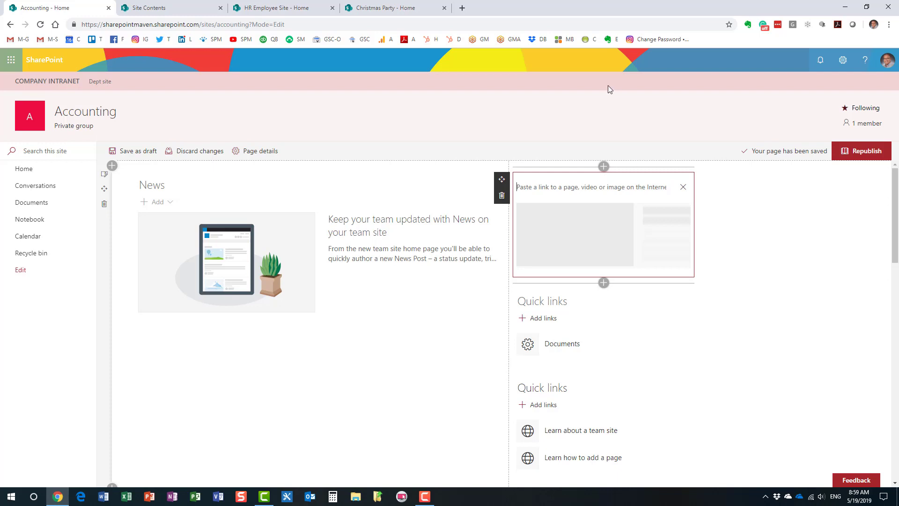
# Step: Paste the sharepointmaven.com address into the Link web part and republish the Accounting page
pyautogui.click(462, 8)
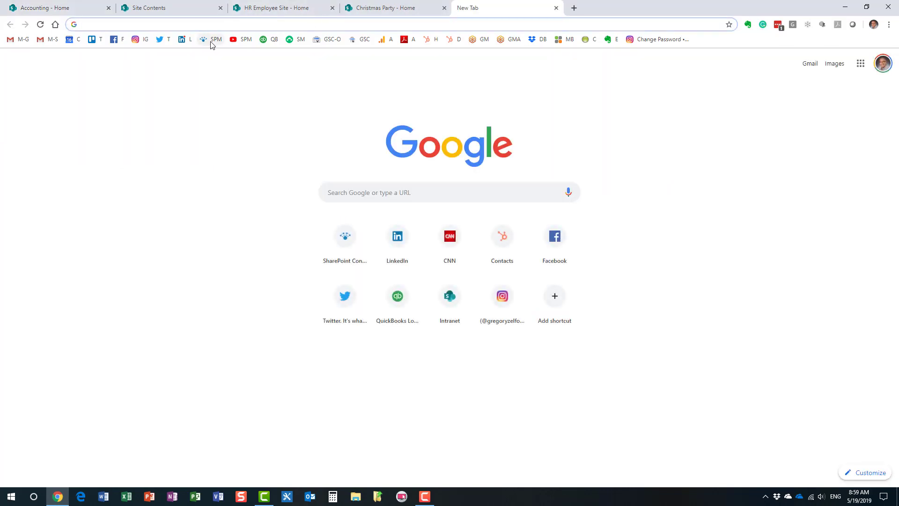
pyautogui.click(213, 39)
pyautogui.click(199, 24)
pyautogui.hotkey('ctrl', 'c')
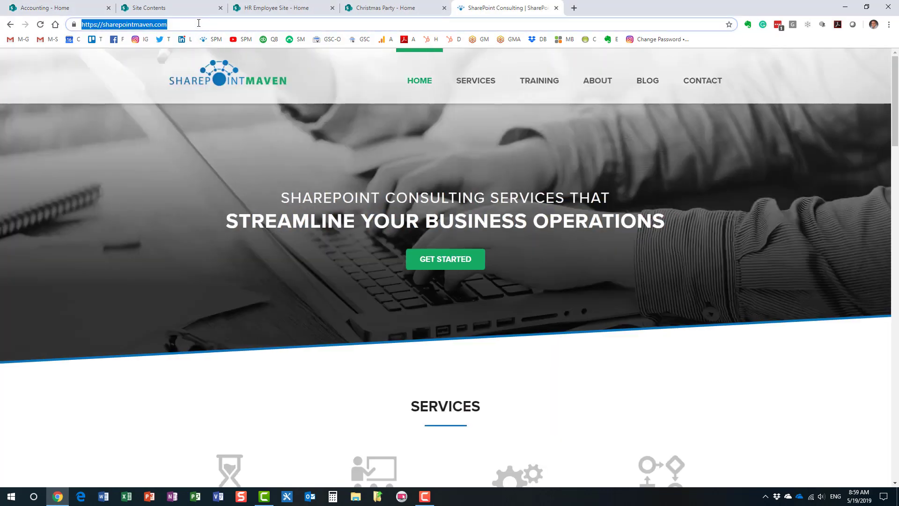
pyautogui.click(45, 7)
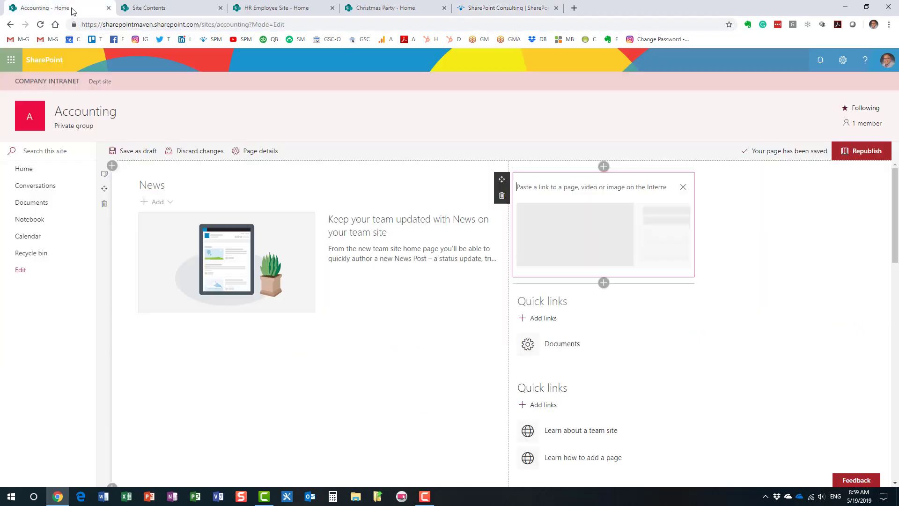
pyautogui.hotkey('ctrl', 'v')
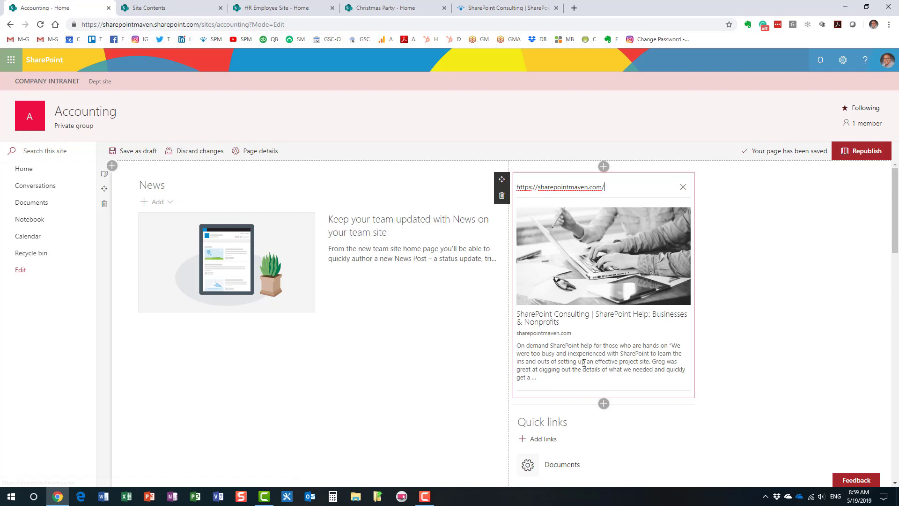
pyautogui.click(872, 156)
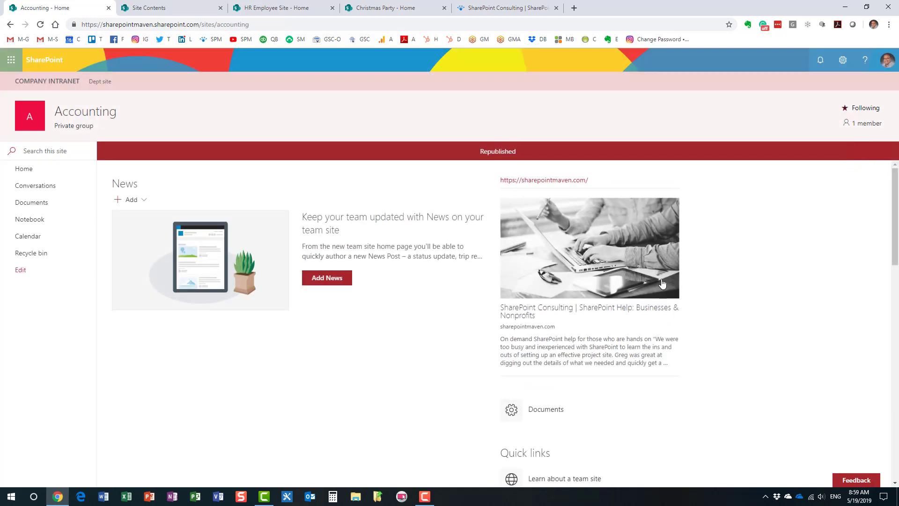
pyautogui.click(586, 263)
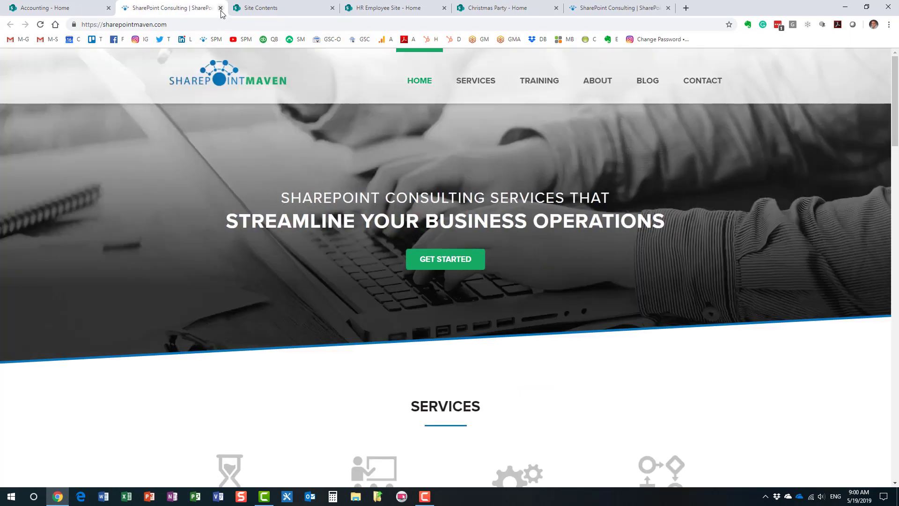
pyautogui.click(221, 8)
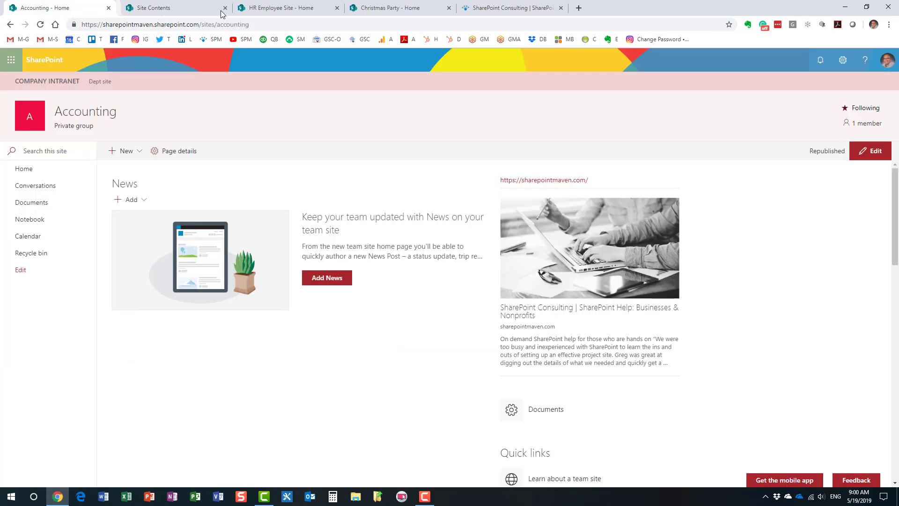
pyautogui.click(874, 151)
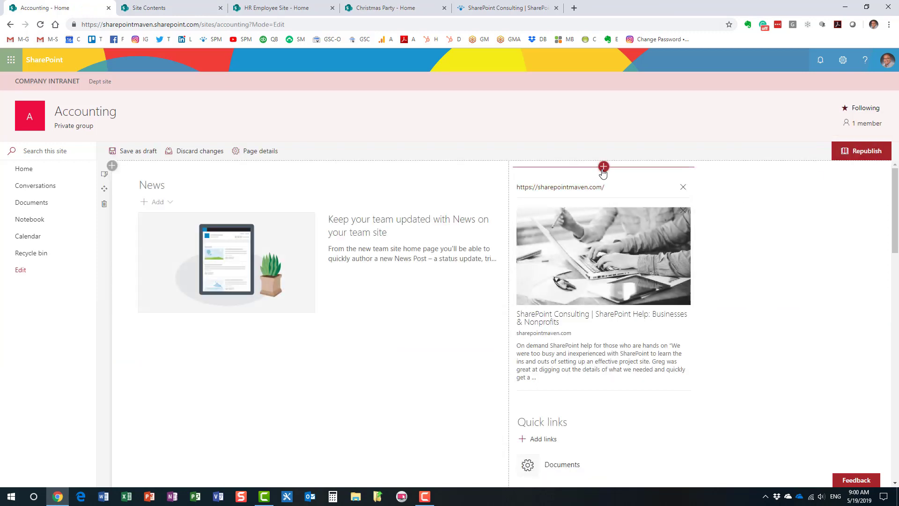
pyautogui.click(603, 168)
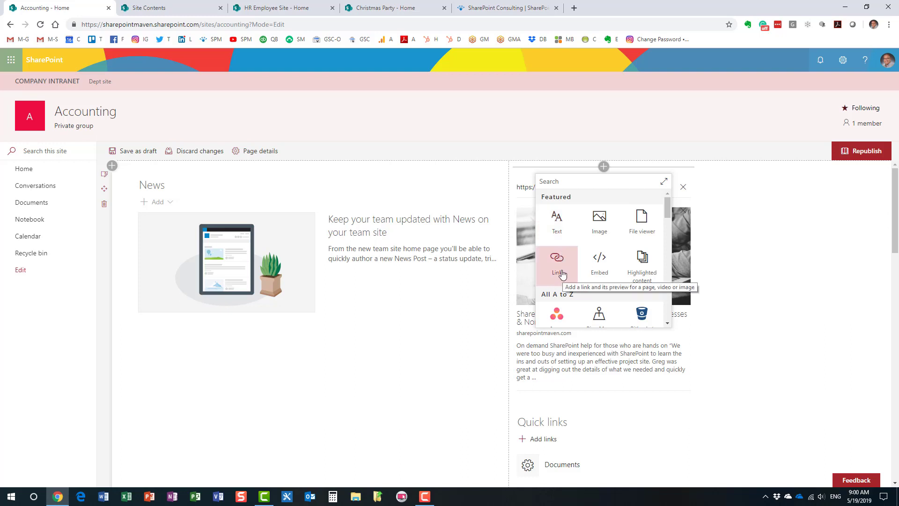
pyautogui.scroll(-5, 656, 234)
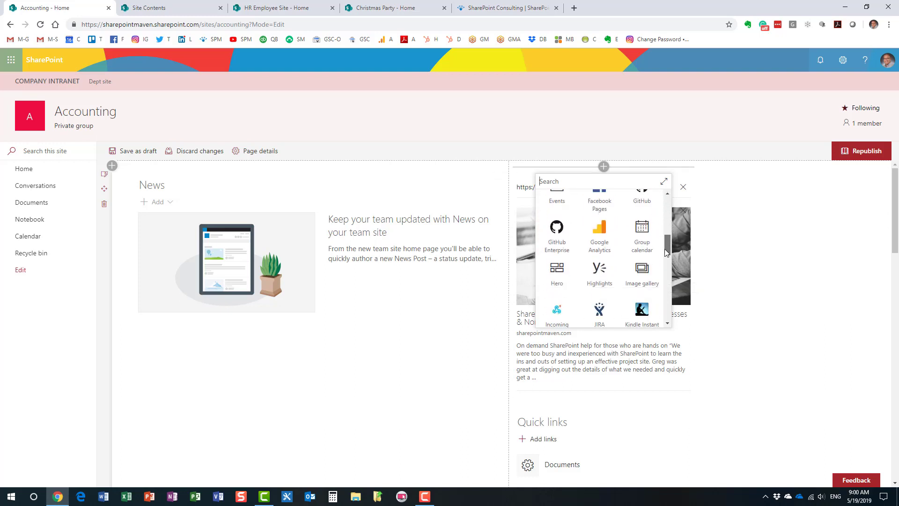
pyautogui.moveTo(667, 253); pyautogui.dragTo(662, 203)
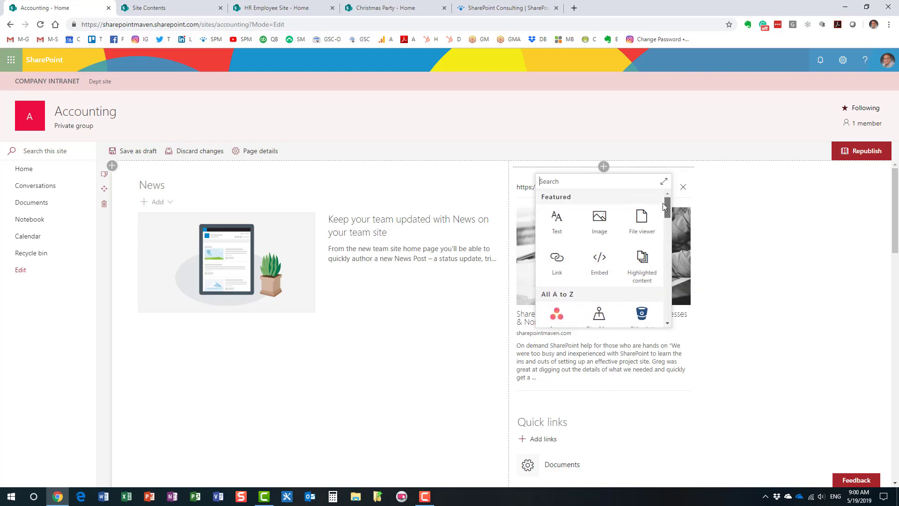
pyautogui.click(559, 267)
pyautogui.click(502, 197)
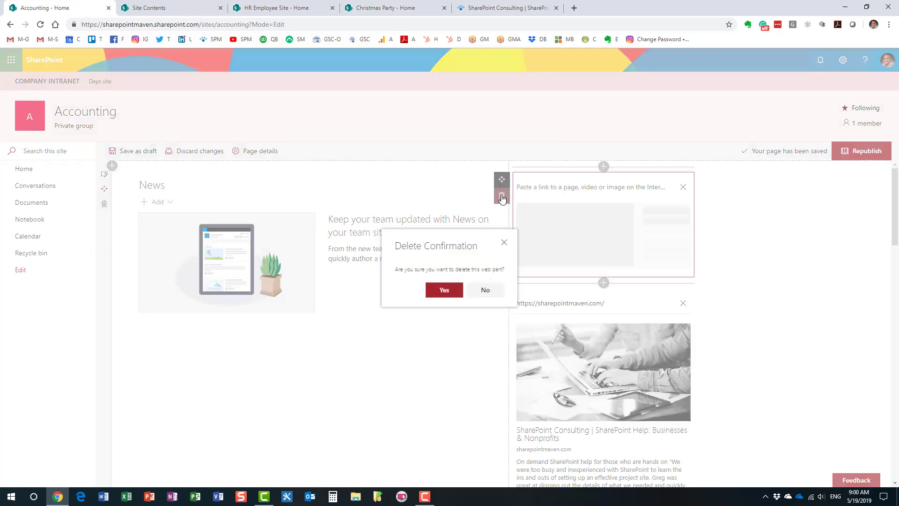
pyautogui.click(451, 294)
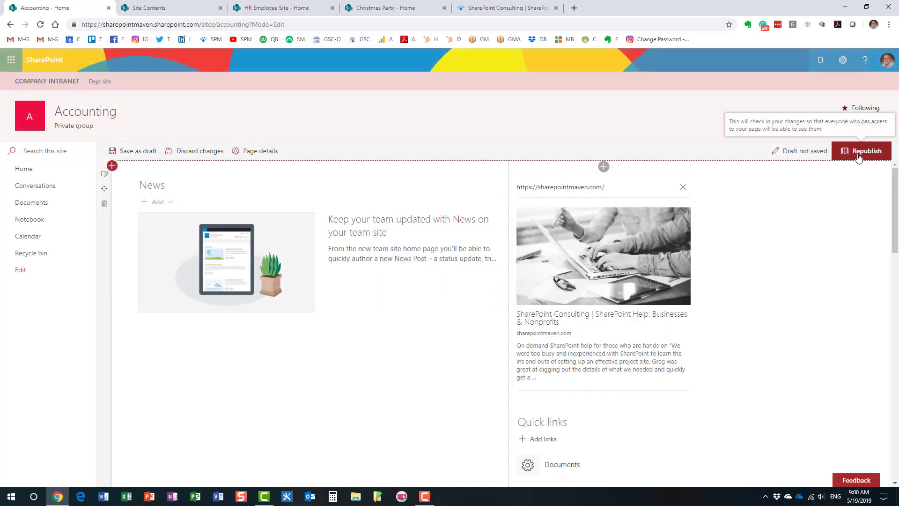
pyautogui.click(859, 158)
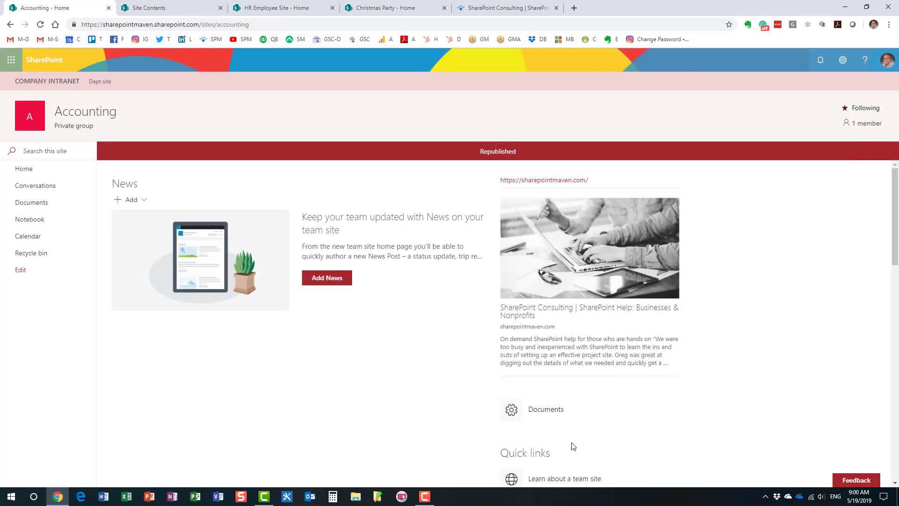
pyautogui.scroll(-2, 554, 441)
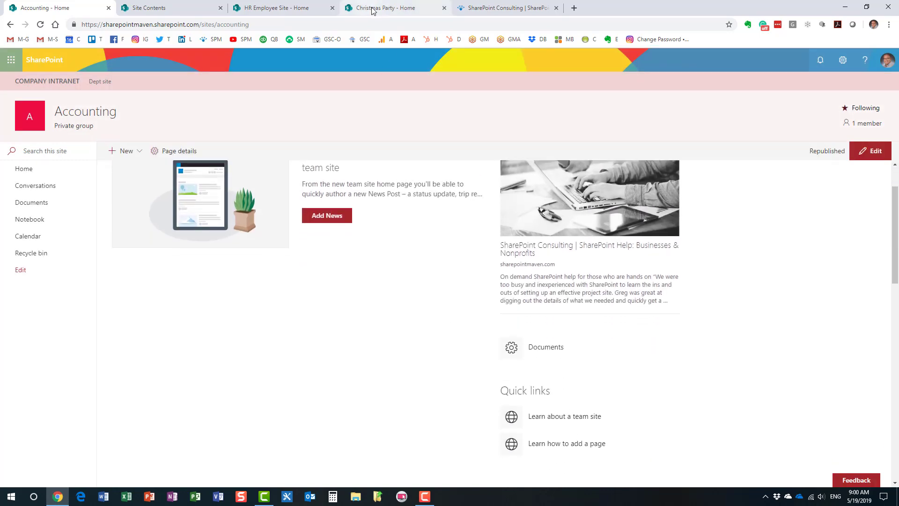
pyautogui.click(373, 7)
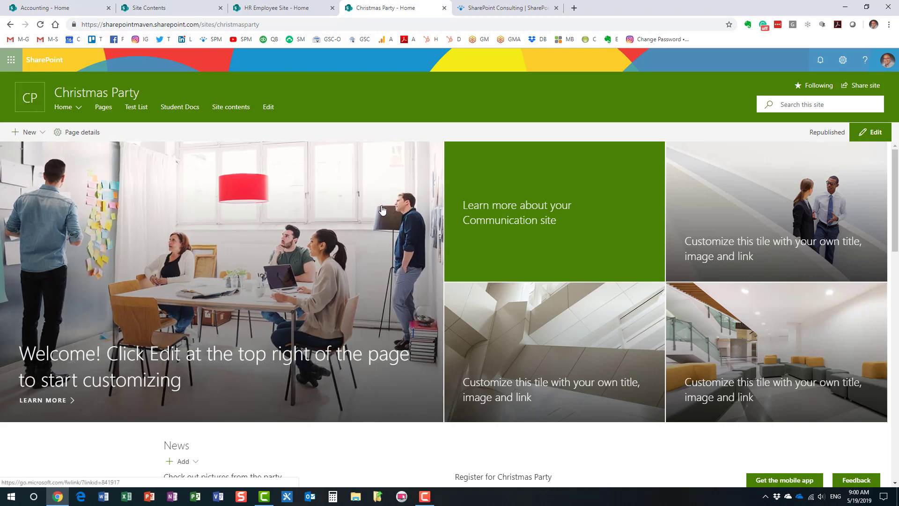
pyautogui.click(59, 13)
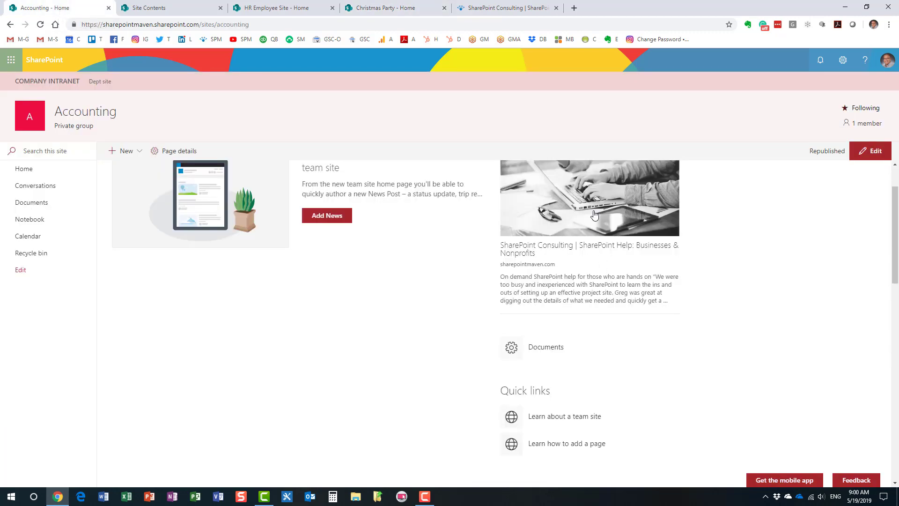
pyautogui.scroll(2, 620, 248)
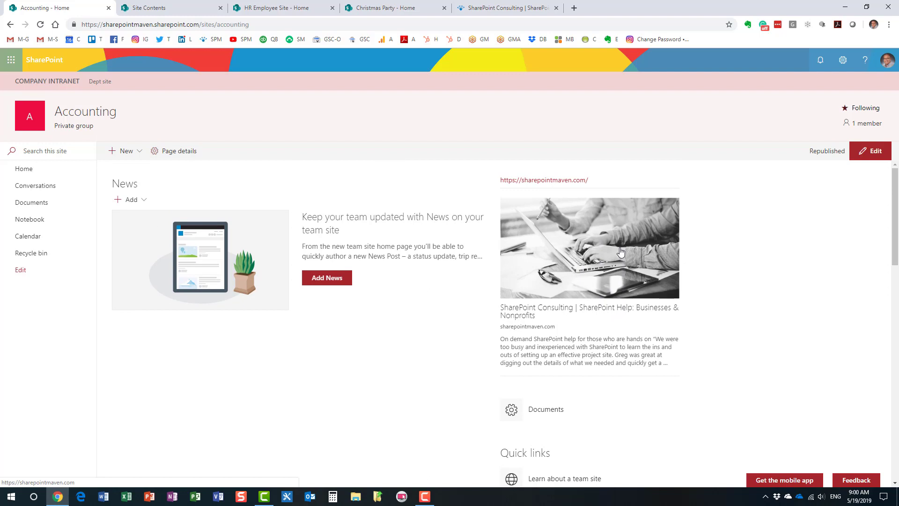